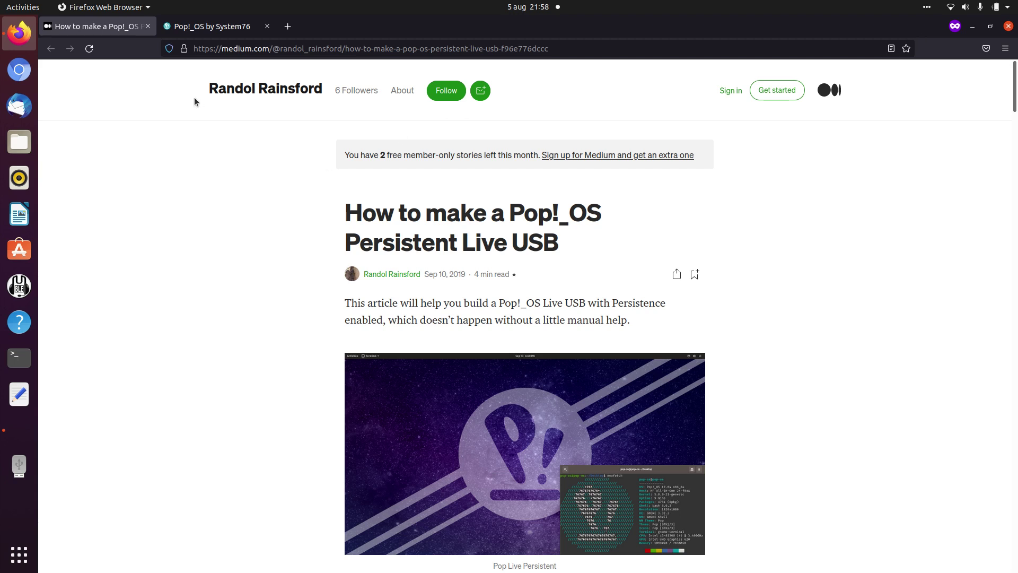
Step: Scroll the Medium tutorial down to Getting Started, then switch to the Pop!_OS by System76 tab
left_click_drag(204, 90, 330, 89)
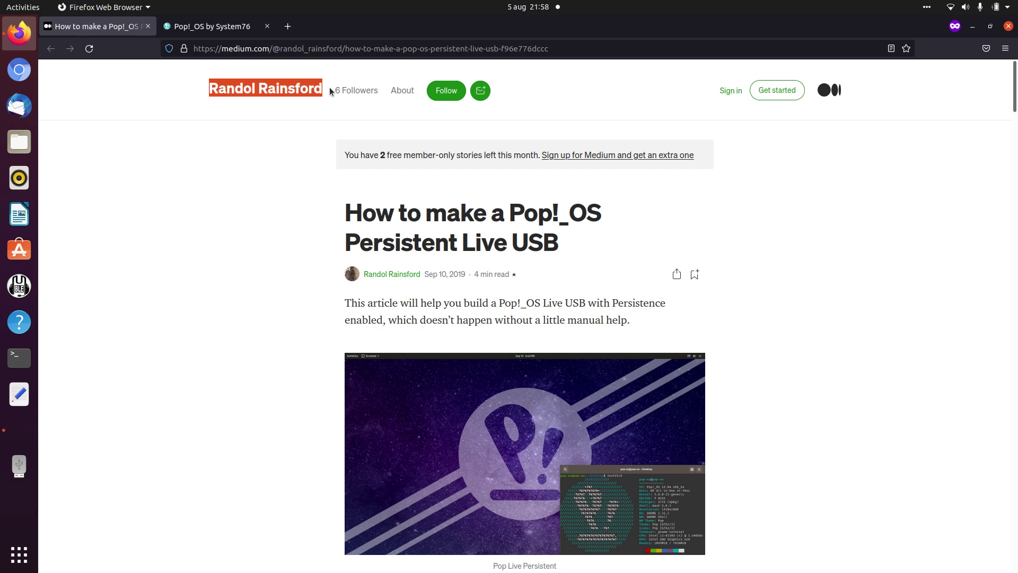
left_click(231, 283)
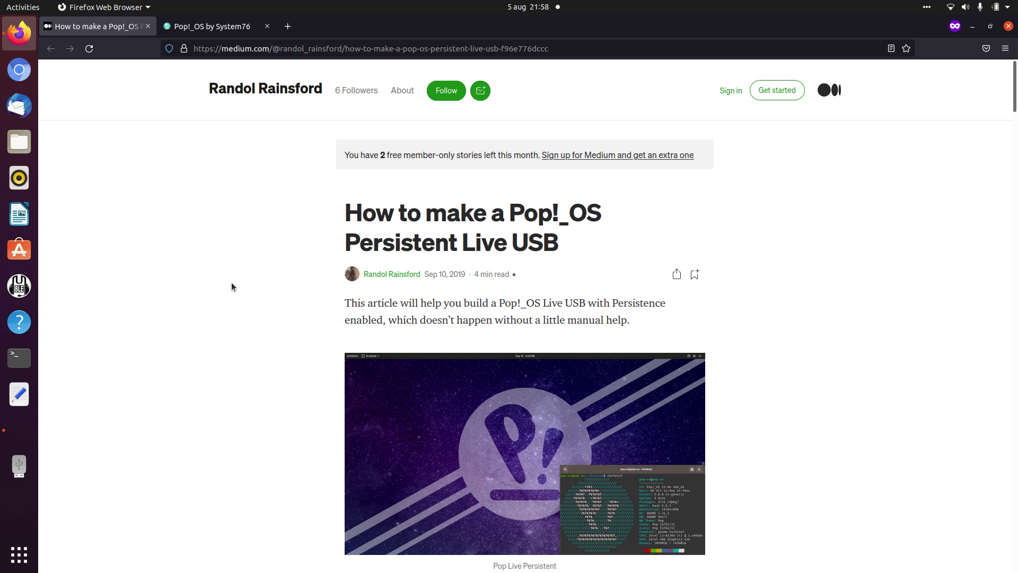
scroll(240, 362, "down", 8)
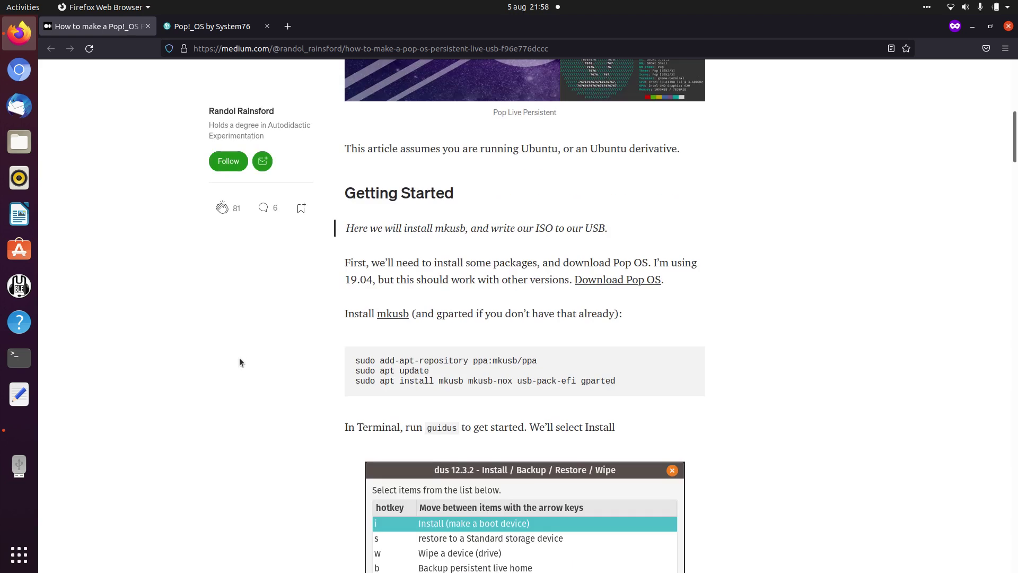
scroll(240, 362, "down", 2)
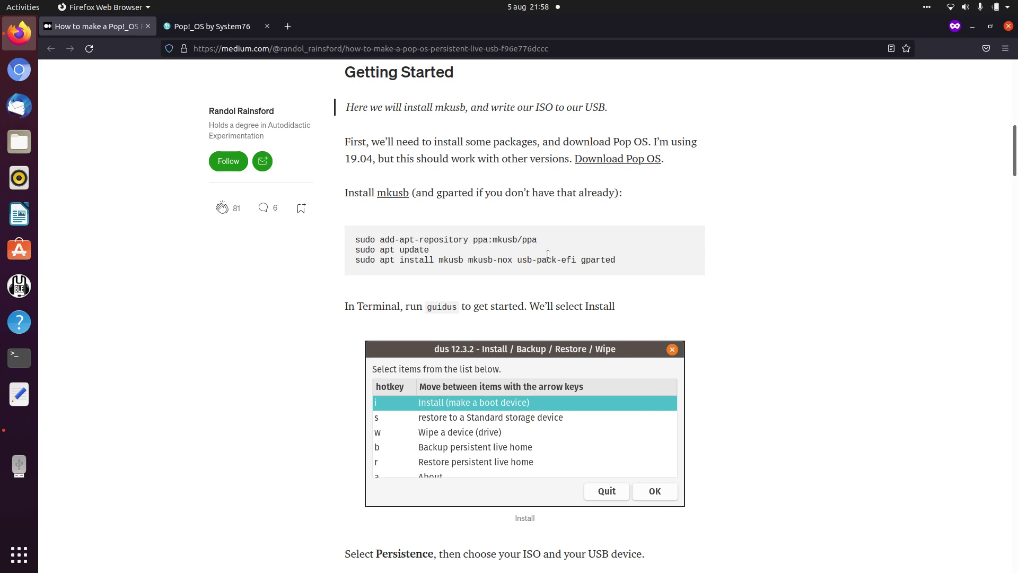
left_click(205, 31)
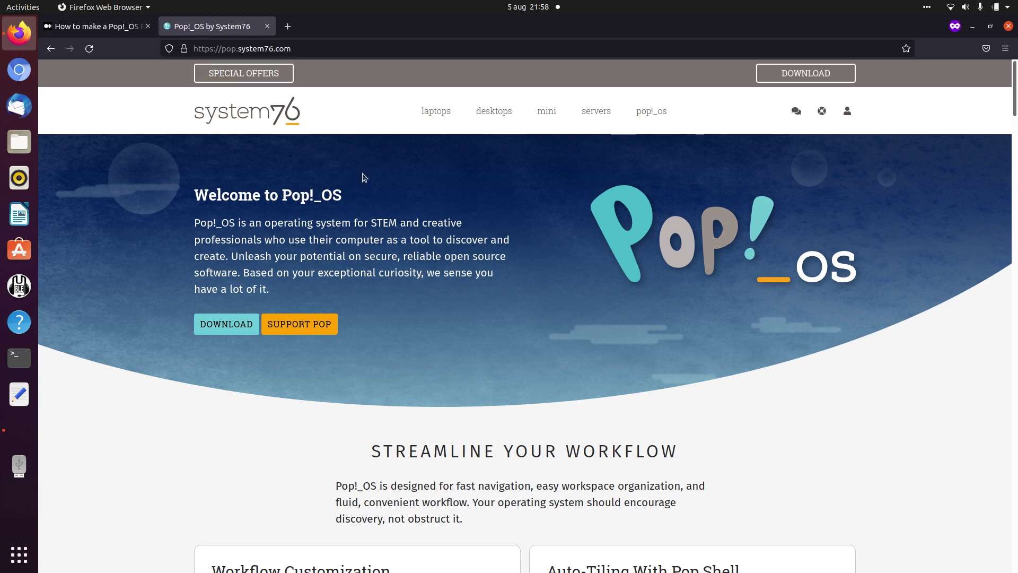
Step: Review the Pop!_OS 21.04 download options, dismiss them, and close the System76 tab
left_click(229, 325)
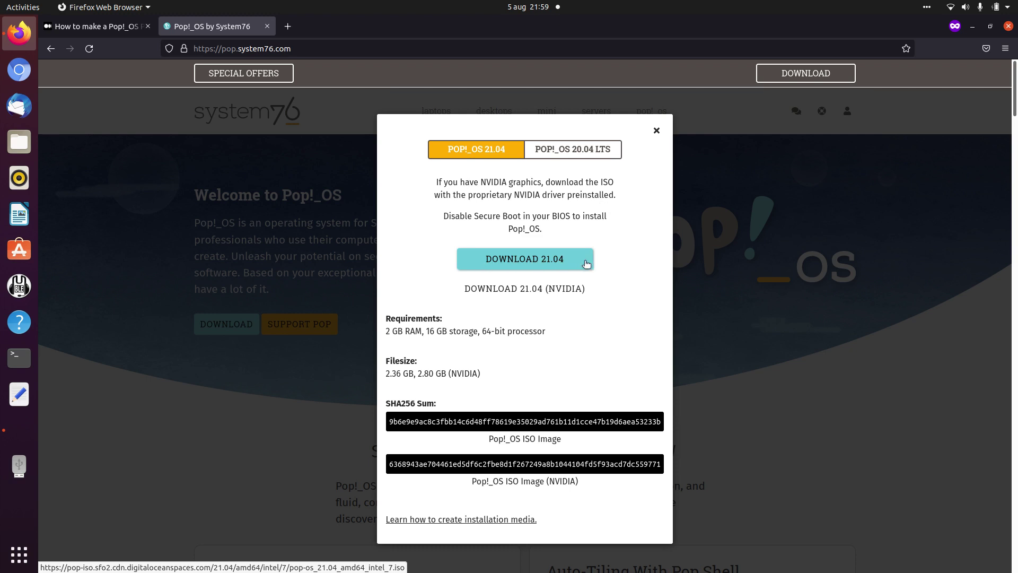
left_click(656, 132)
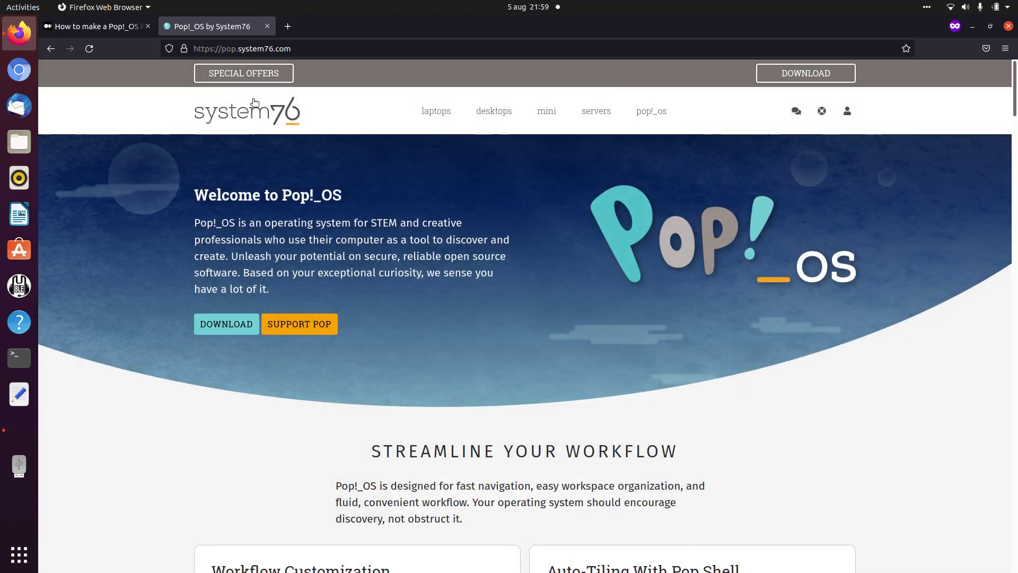
left_click(268, 26)
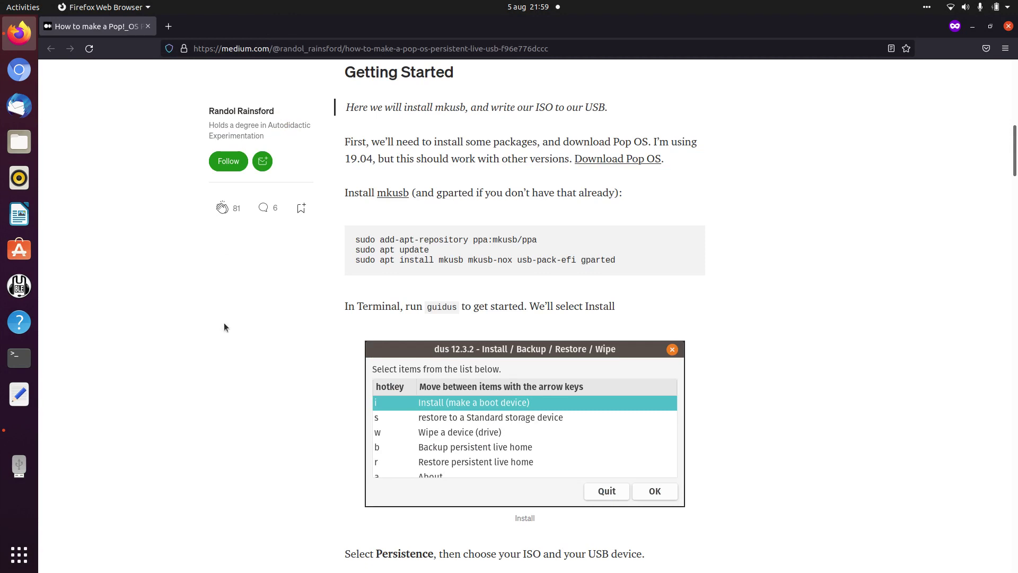
Step: Scroll the tutorial to the mkusb install commands and guidus Install and Persistence screenshots
scroll(224, 327, "down", 3)
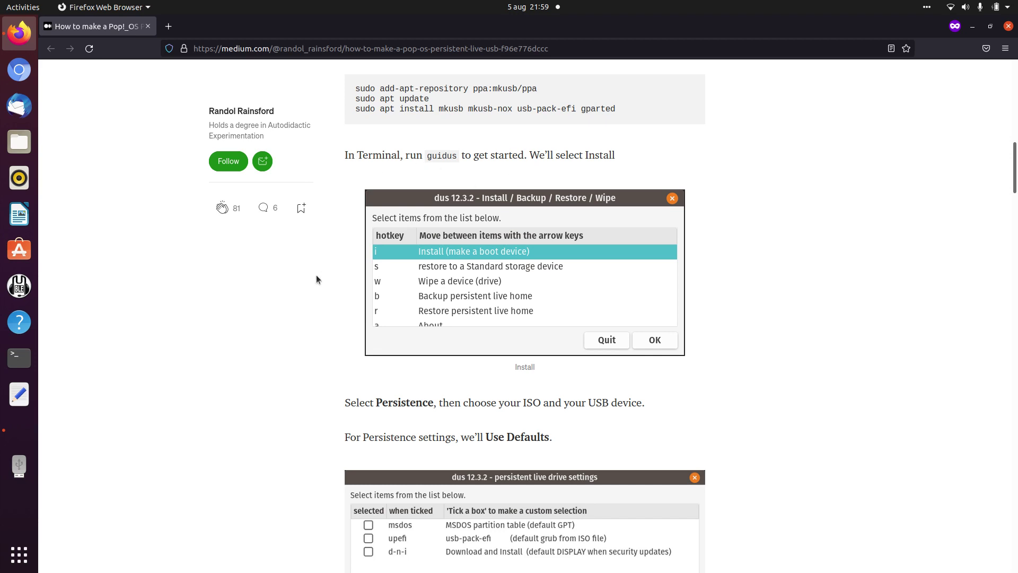
Step: Launch guidus from Show Applications with the sudo password and acknowledge the overwrite warning
left_click(19, 554)
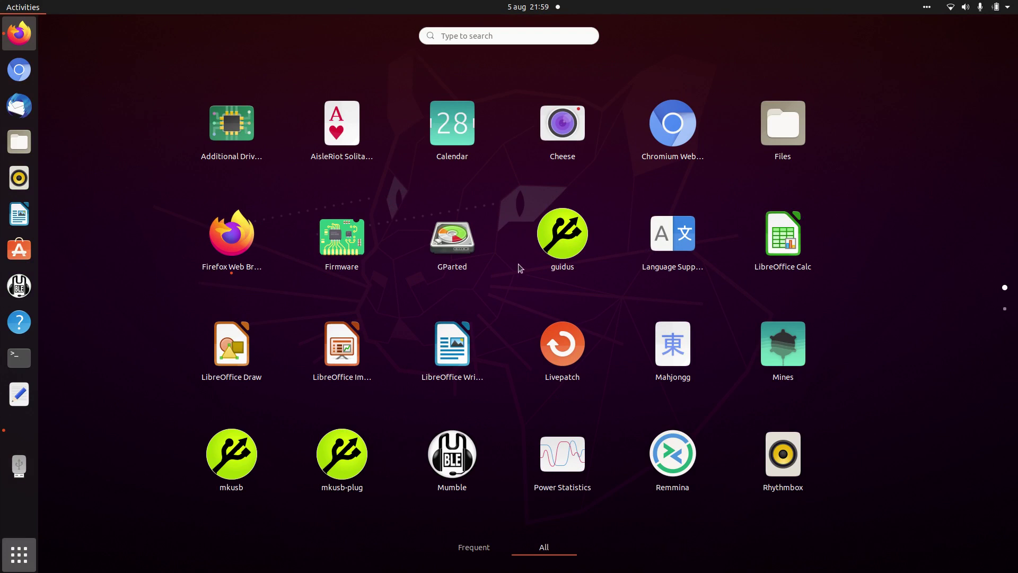
left_click(573, 245)
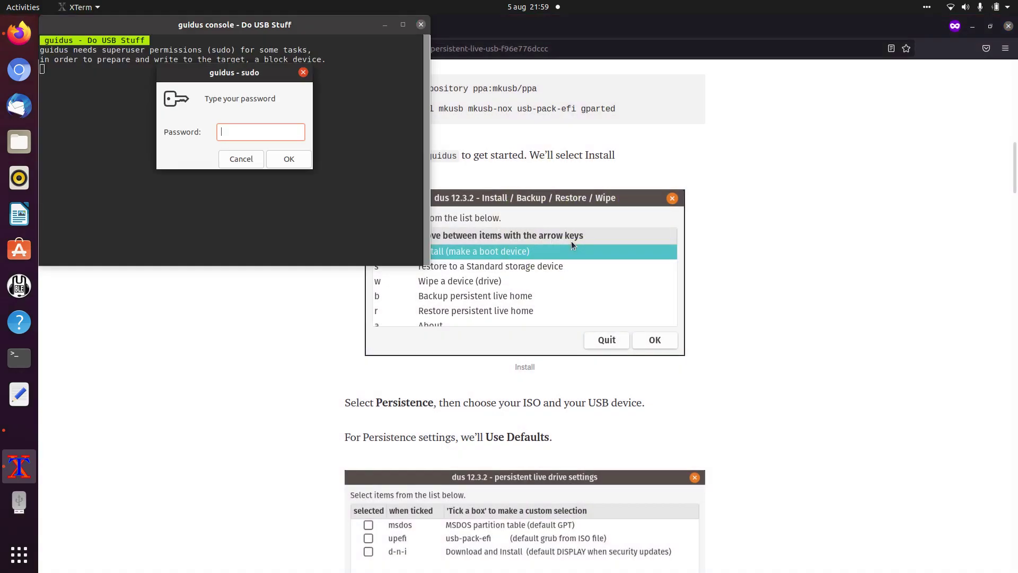
type("•••••••")
key("Return")
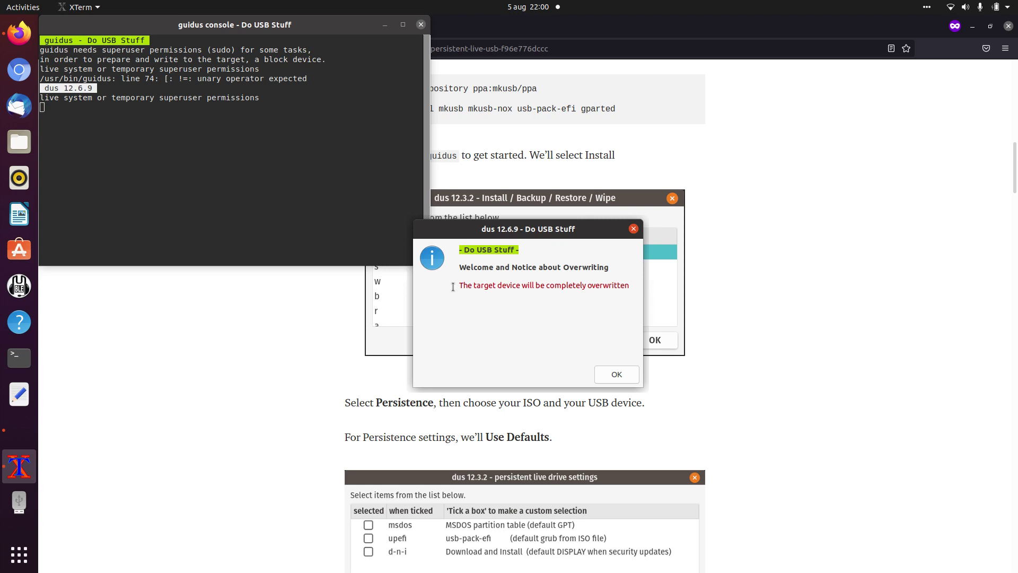
left_click(617, 374)
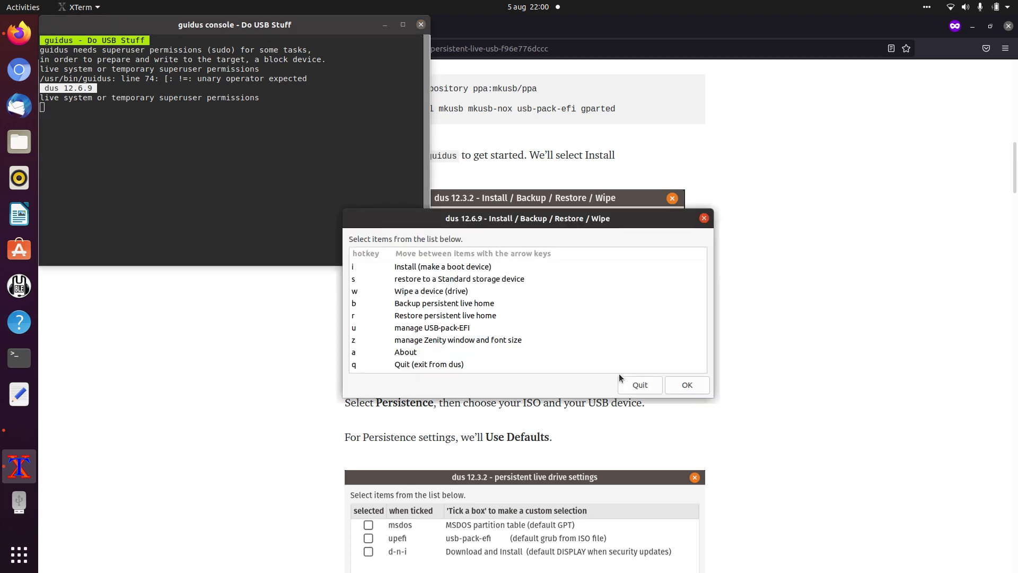
Step: Choose 'Install (make a boot device)', then the 'Persistent live' - only Debian and Ubuntu option
left_click(584, 266)
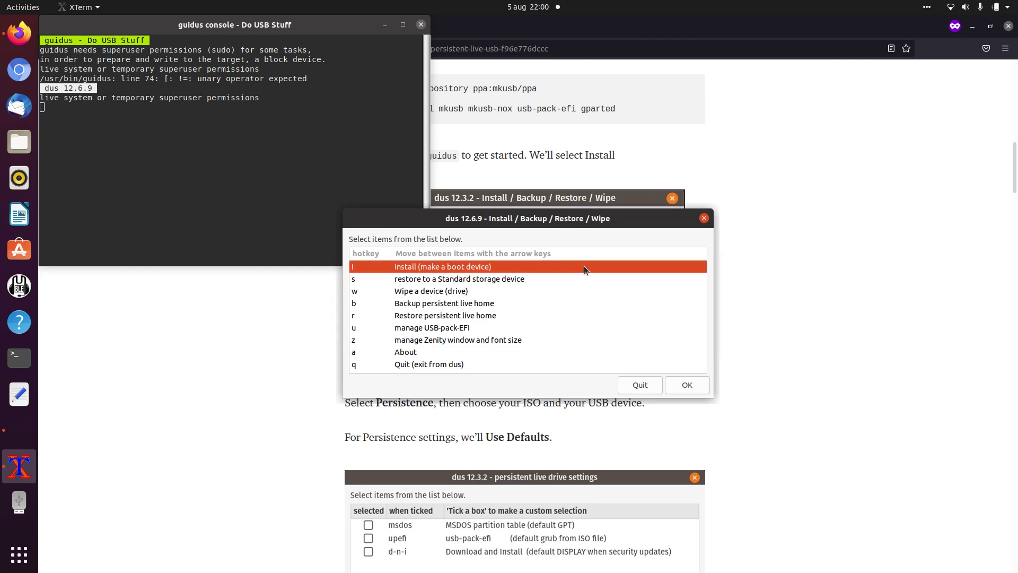
left_click(700, 389)
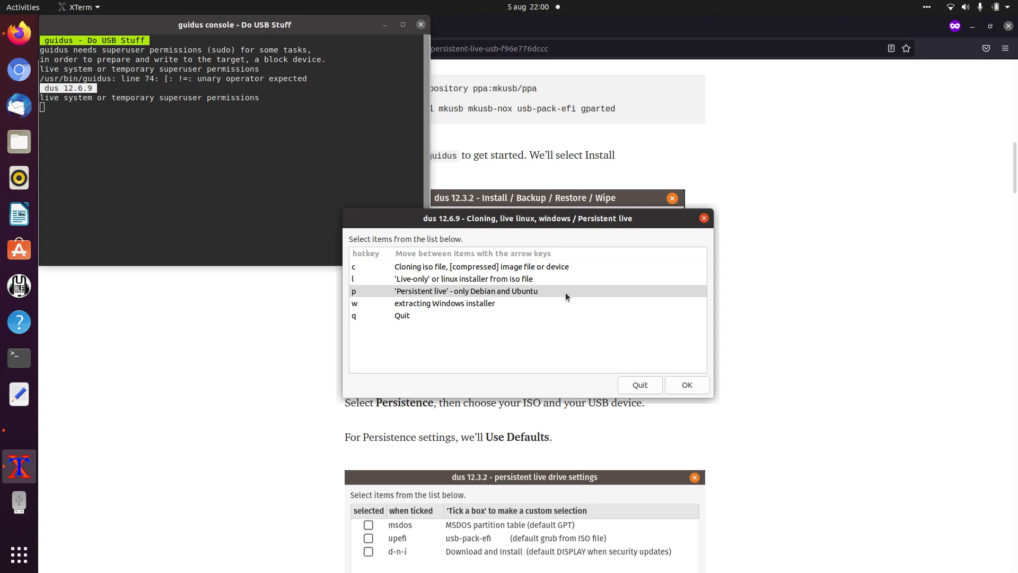
left_click(565, 291)
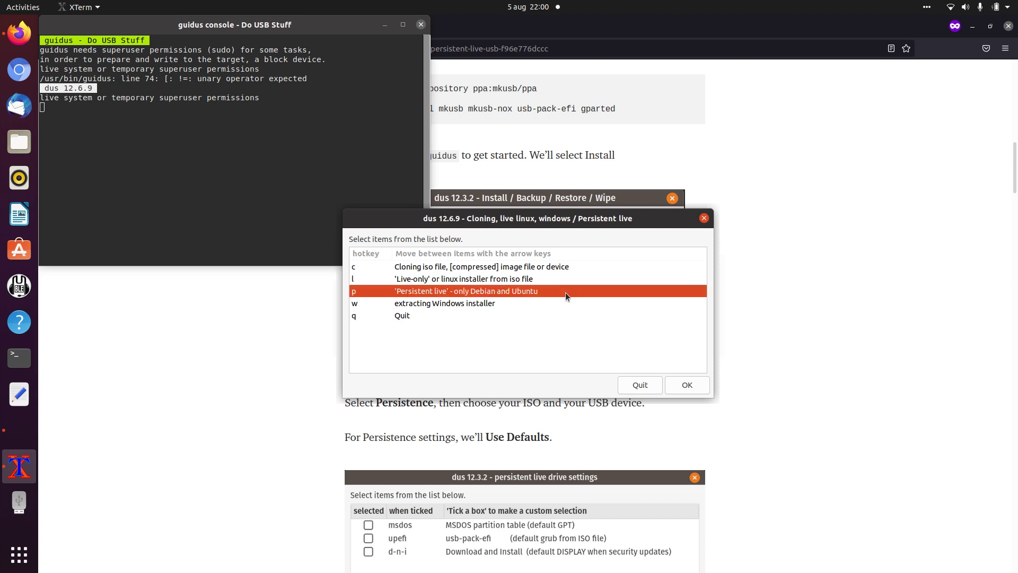
Step: Confirm Persistent live and use pop-os_21.04_amd64_intel_7.iso from Downloads/Linux as the source
left_click(687, 385)
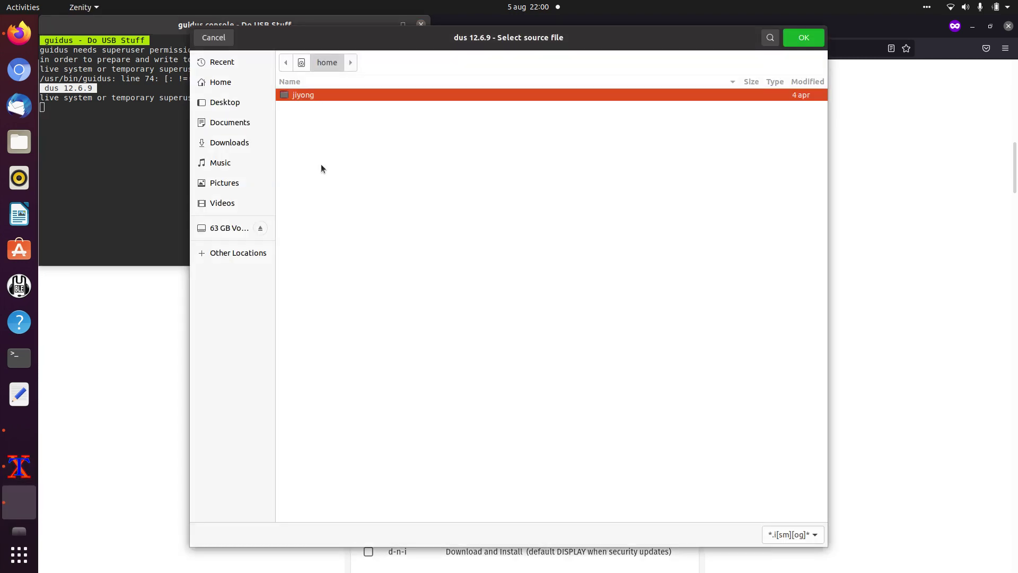
left_click(233, 142)
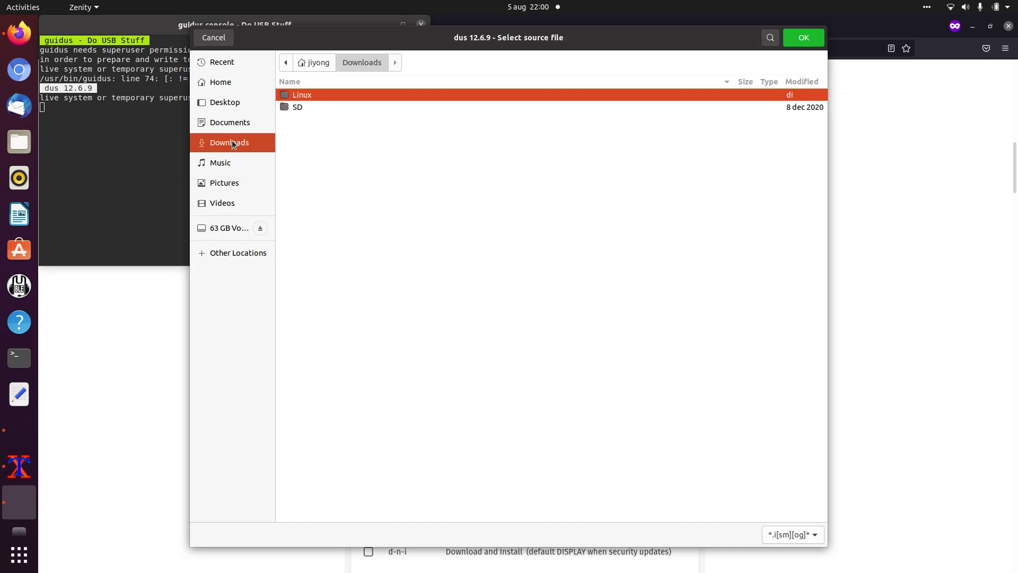
double_click(300, 95)
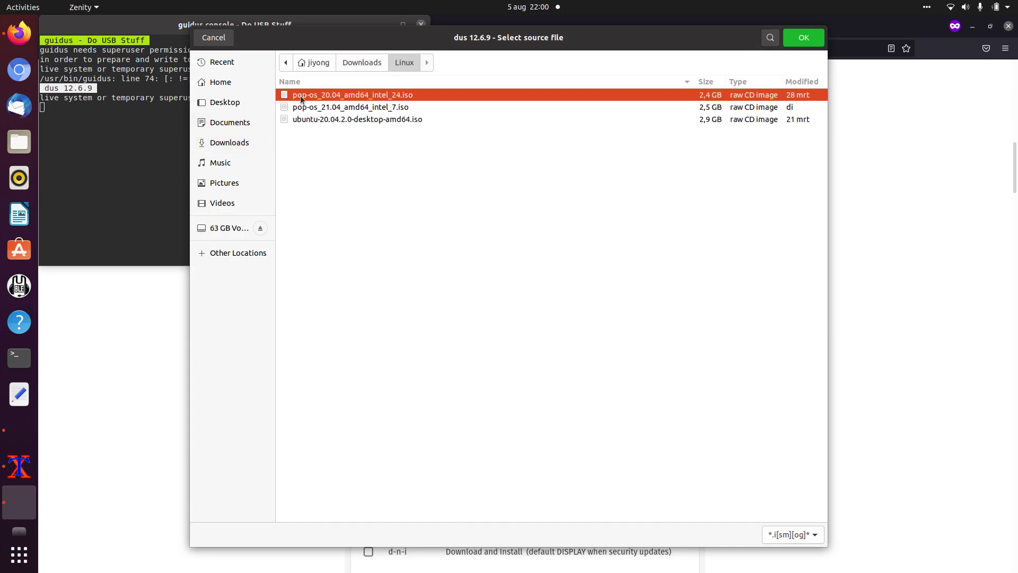
left_click(352, 106)
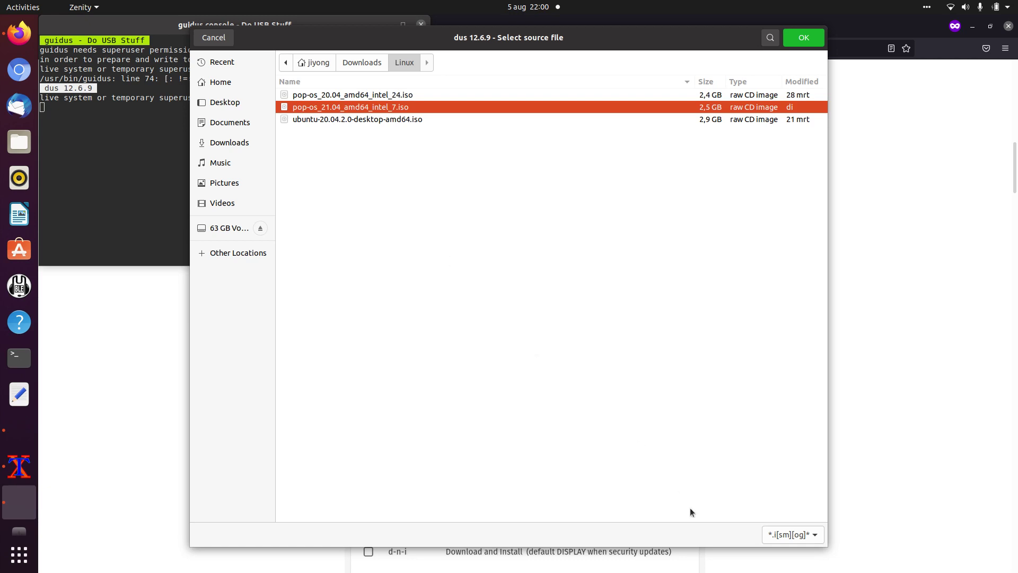
left_click(800, 39)
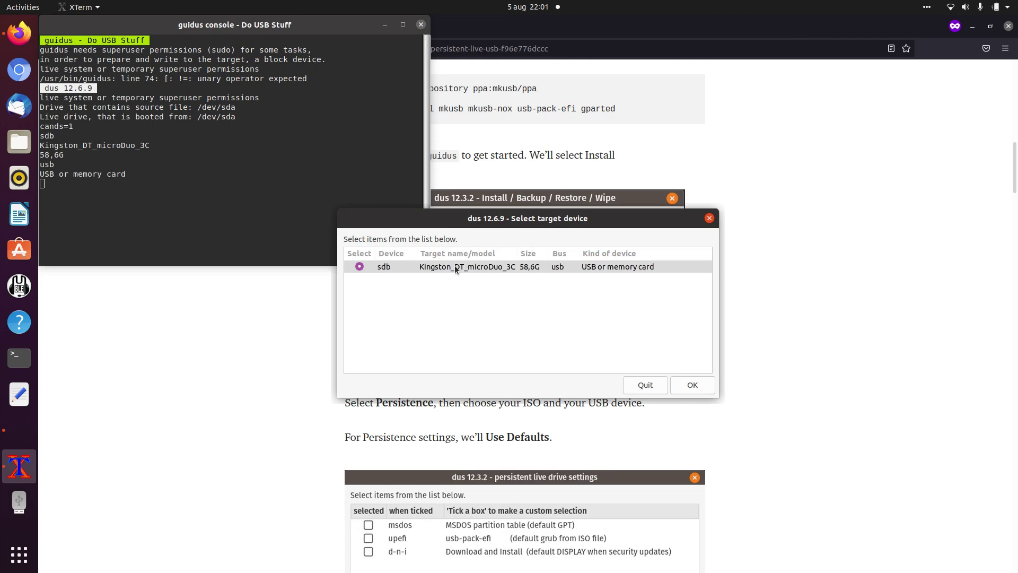
Step: Target sdb, the 63 GB Kingston USB stick, confirm overwriting it, and use default settings
left_click(700, 387)
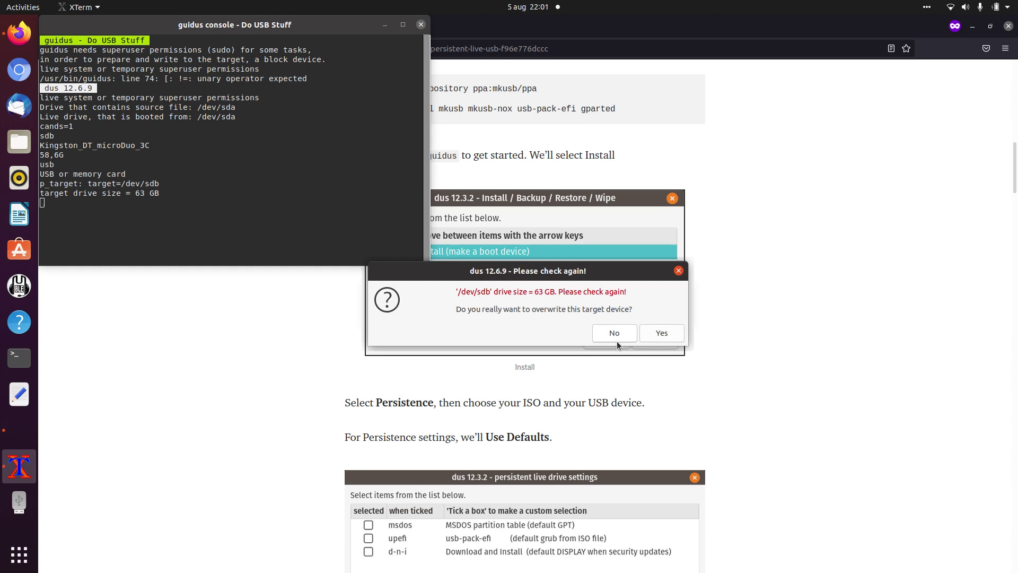
left_click(662, 333)
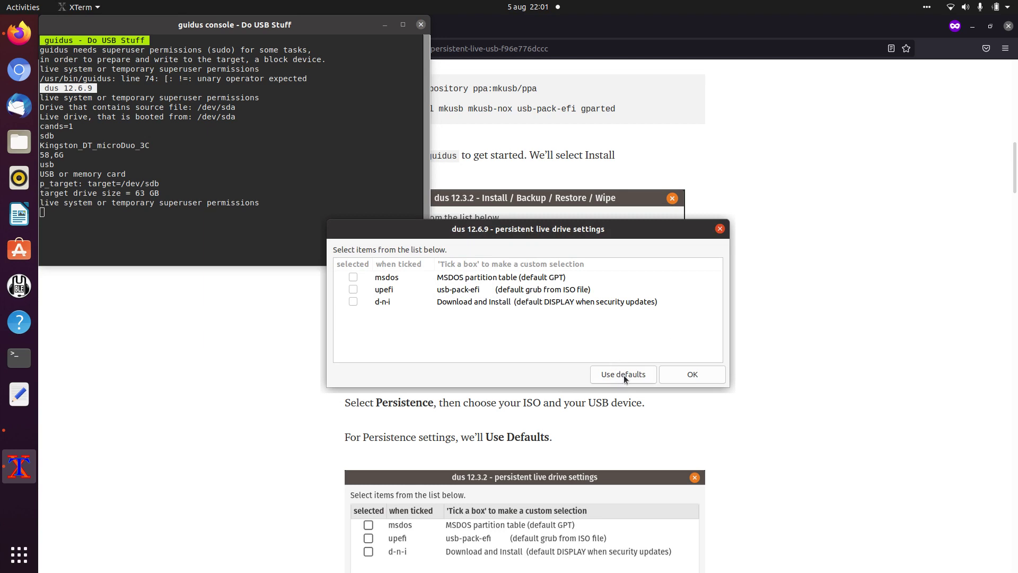
left_click(623, 374)
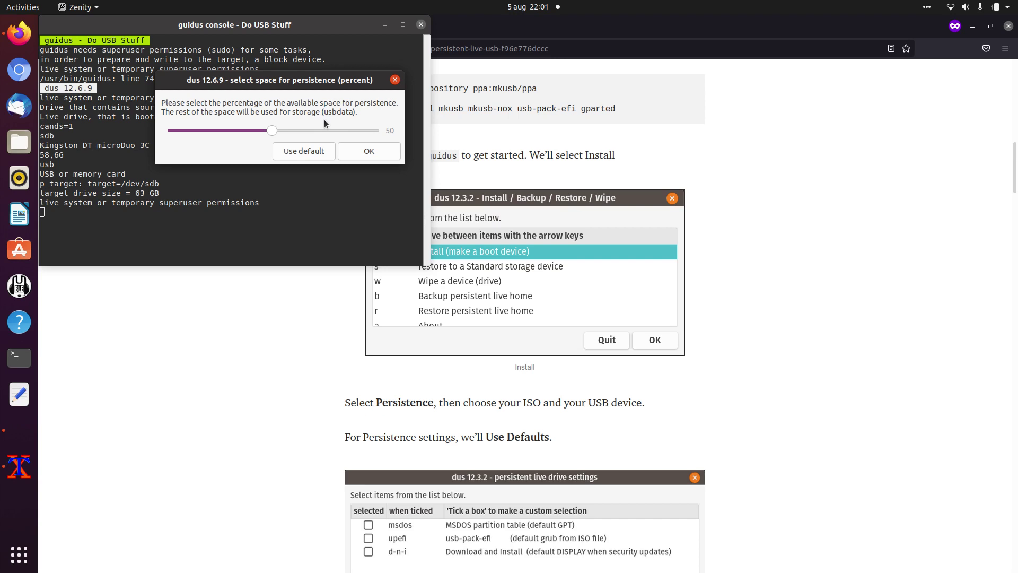
Step: Keep persistence at 50 percent and give the final Go to start writing /dev/sdb
left_click(368, 150)
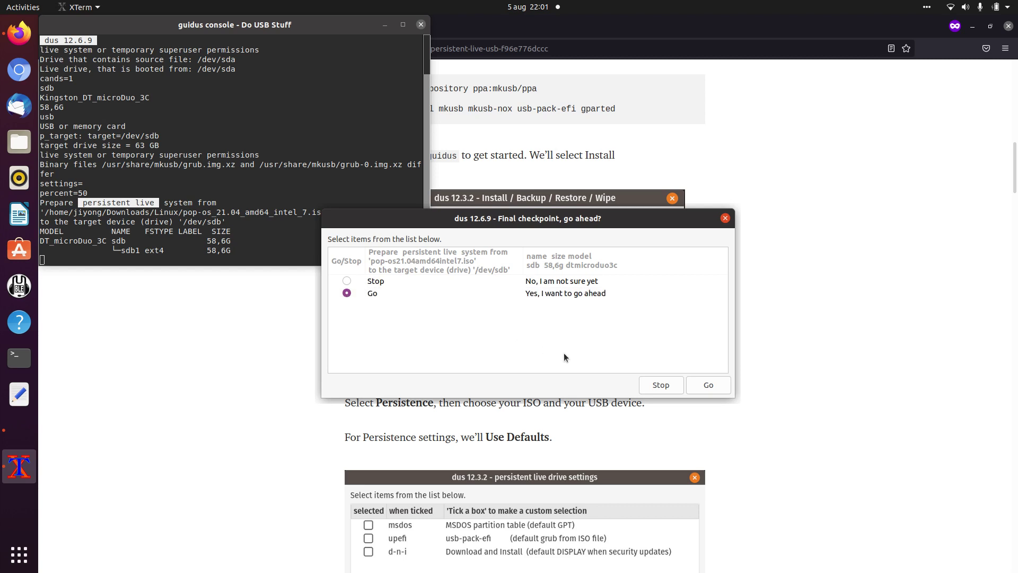
left_click(706, 386)
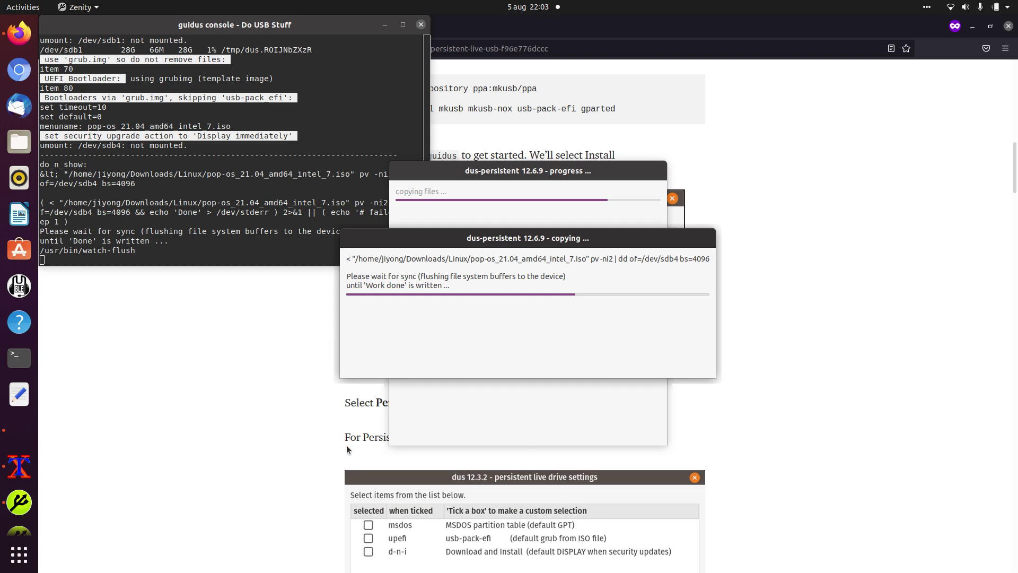
Step: Read the tutorial down to 'Enabling (Fixing) Persistence' and the GParted screenshot, then minimize Firefox
left_click(285, 440)
scroll(284, 440, "down", 6)
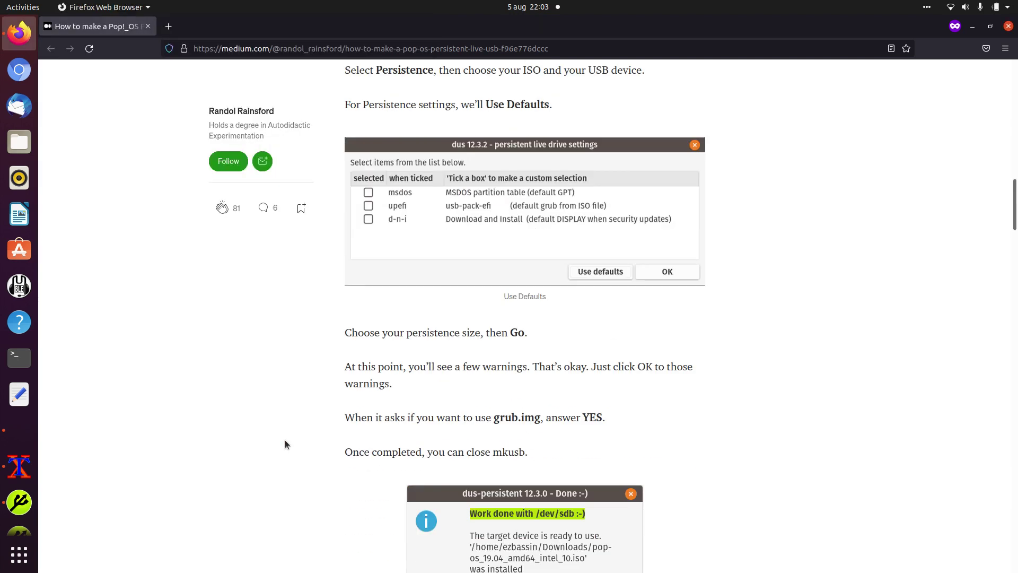
scroll(284, 441, "down", 4)
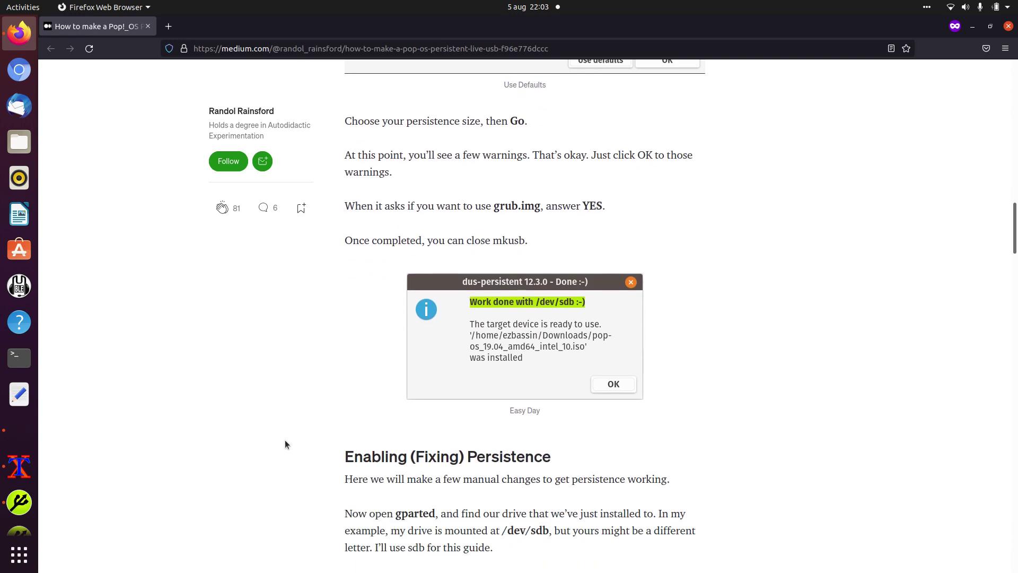
scroll(285, 441, "down", 3)
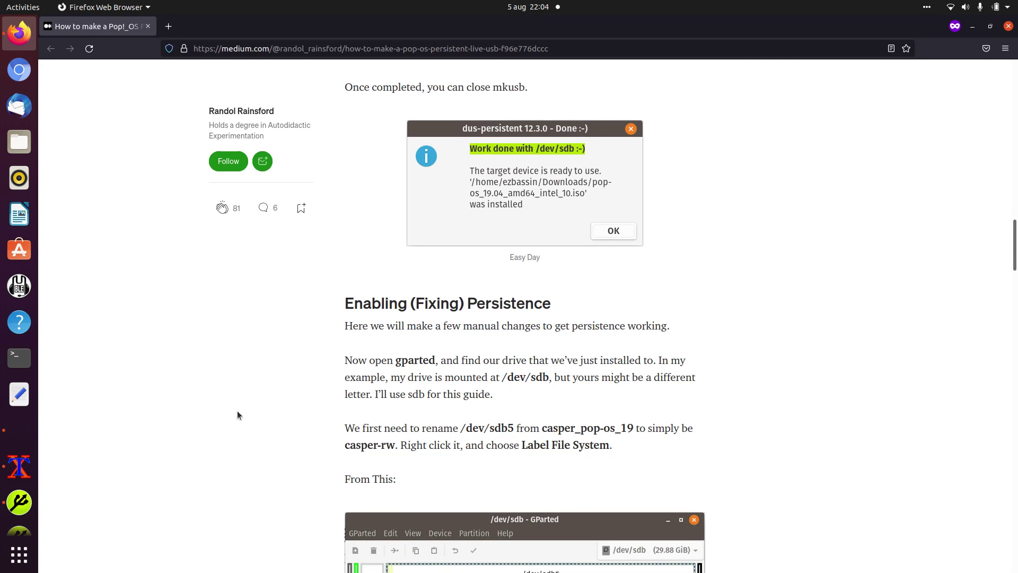
scroll(237, 410, "down", 4)
scroll(237, 413, "up", 1)
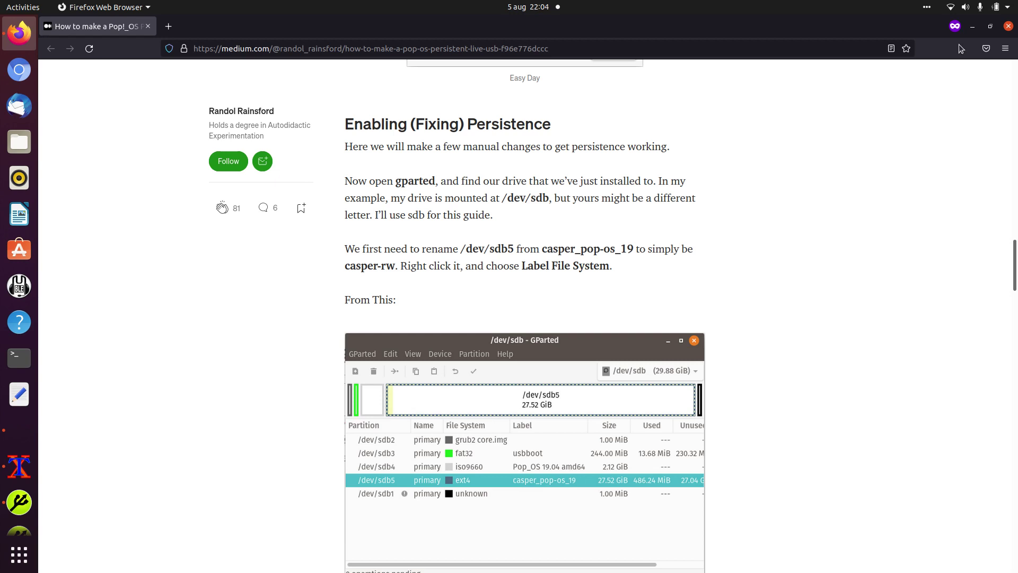
left_click(977, 30)
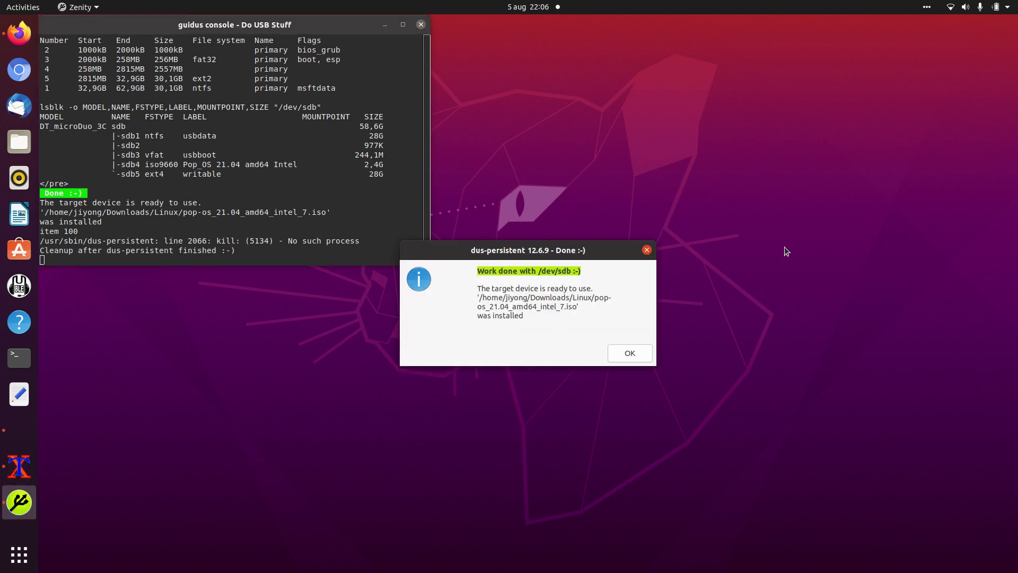
Step: Acknowledge the Done message, quit the dus menu twice, and confirm with Enter to close the console
left_click(630, 353)
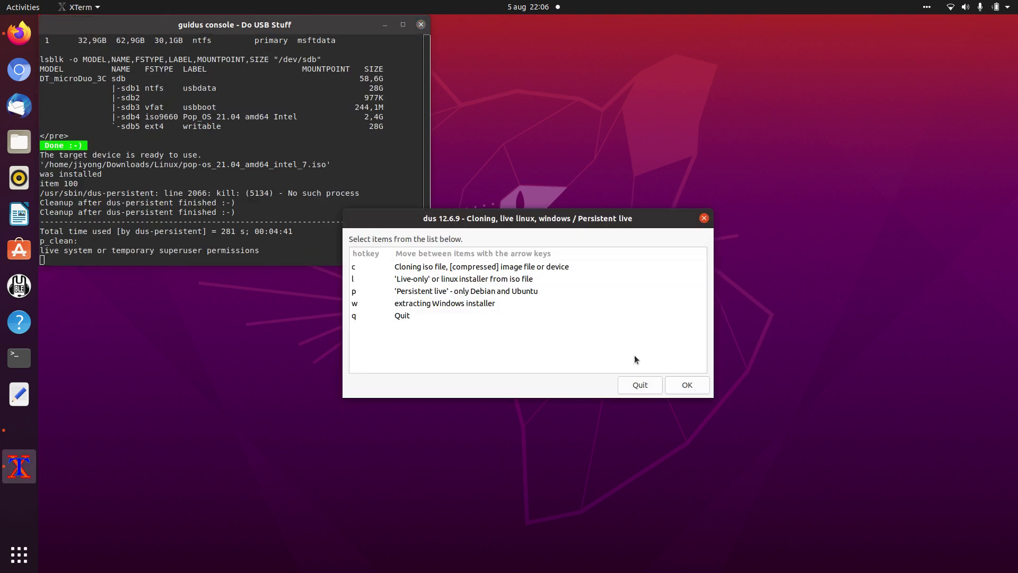
left_click(635, 387)
left_click(635, 391)
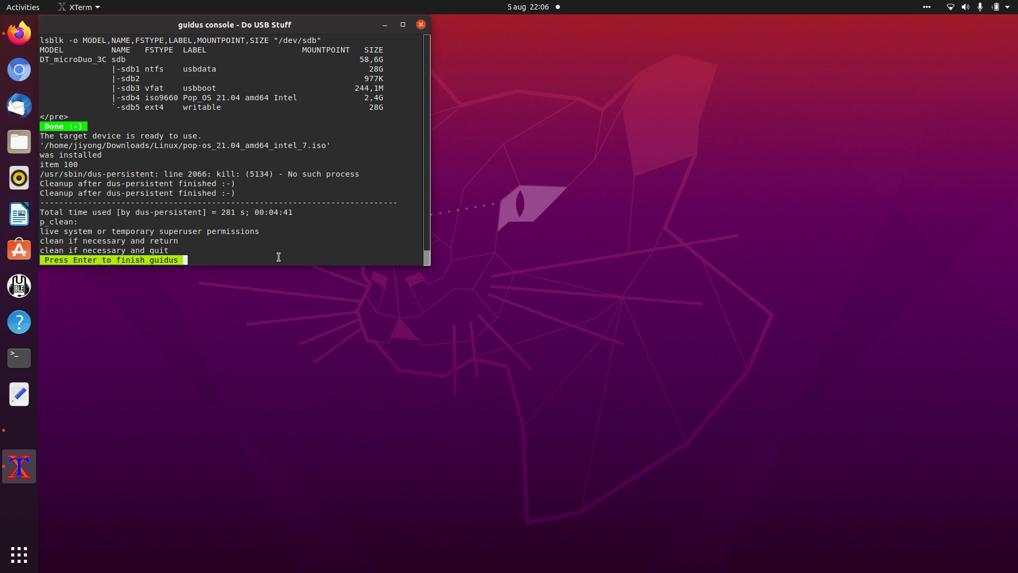
key("Return")
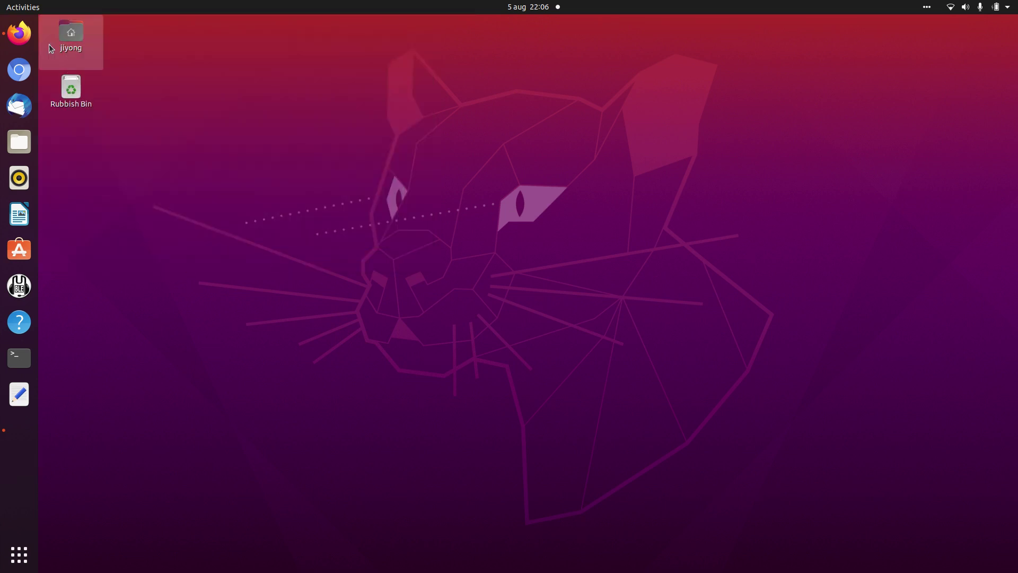
Step: Launch GParted from the applications grid and authenticate with the admin password
left_click(19, 33)
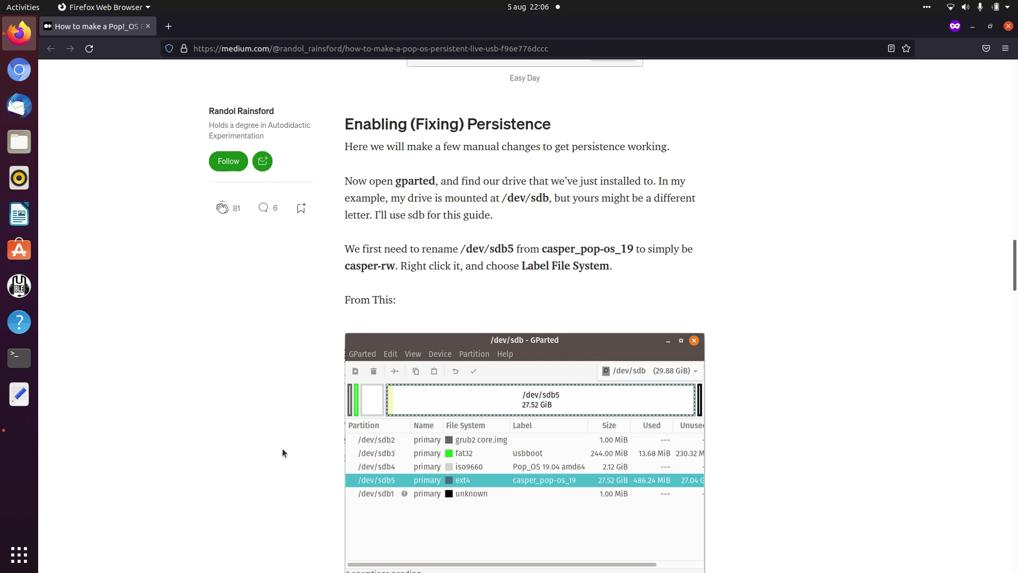
left_click(19, 554)
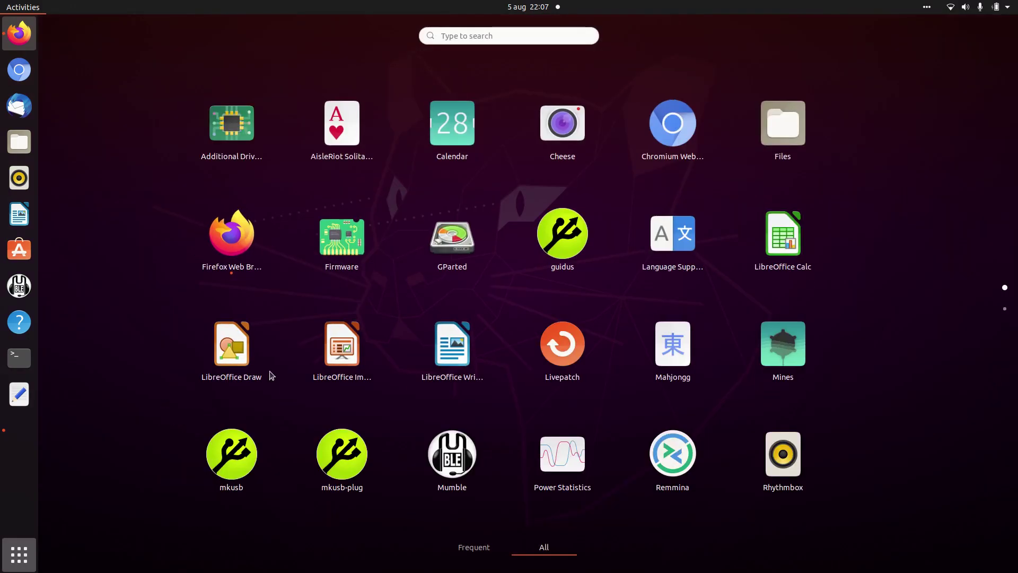
left_click(458, 238)
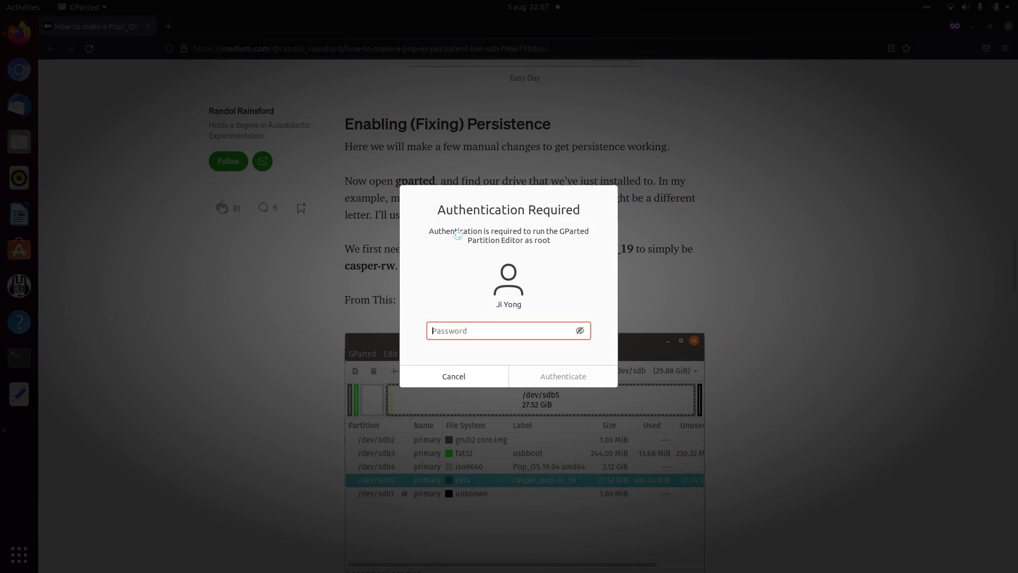
type("●●●●●●")
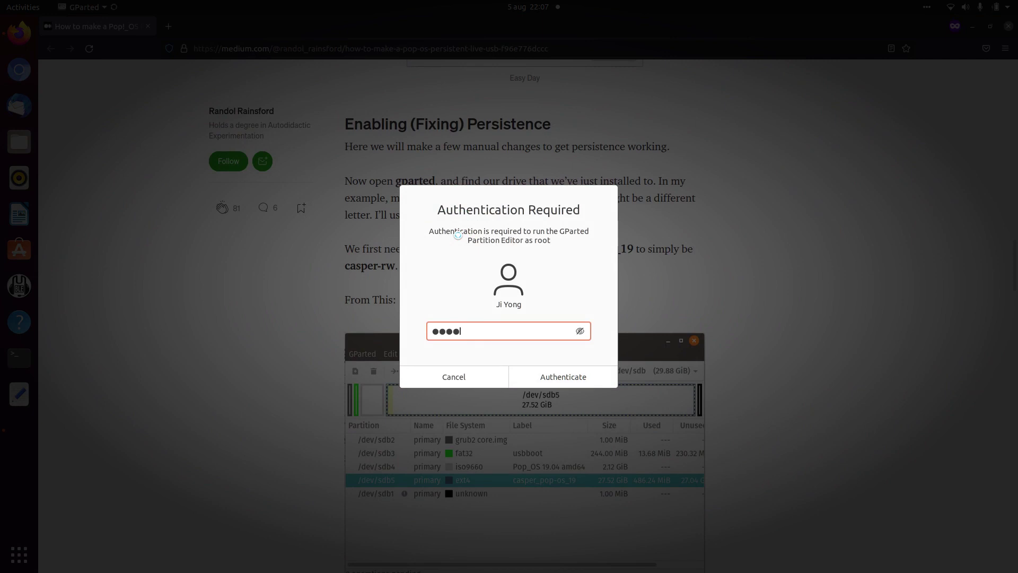
type("●●")
key("Return")
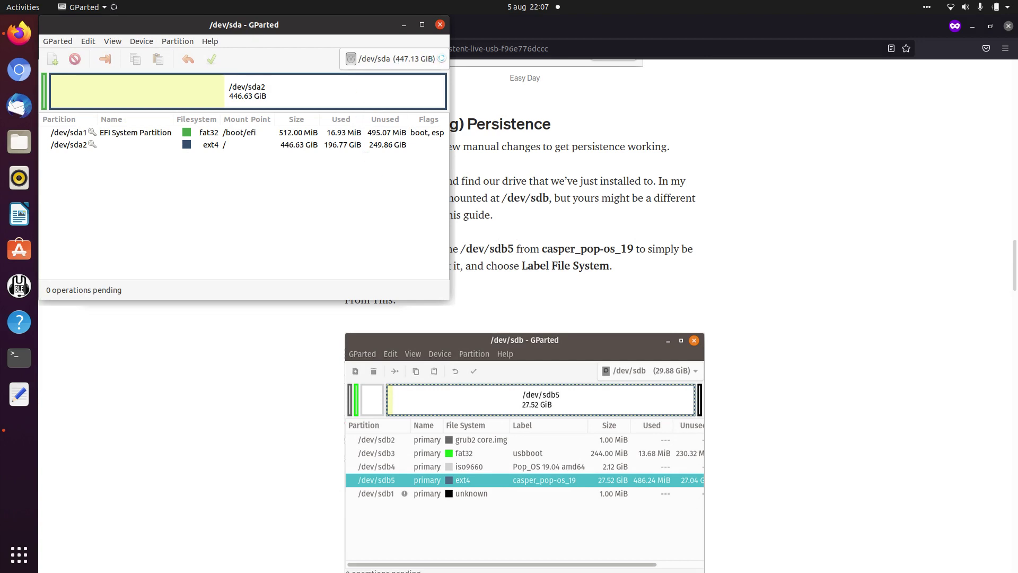
Step: Switch GParted to the USB drive /dev/sdb and select its /dev/sdb5 ext4 partition
left_click(441, 58)
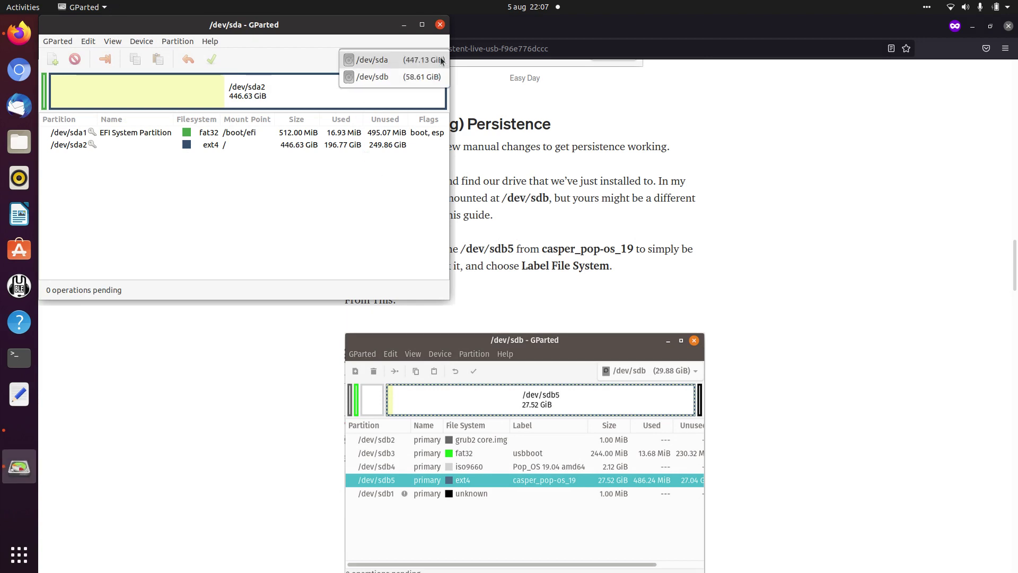
left_click(388, 78)
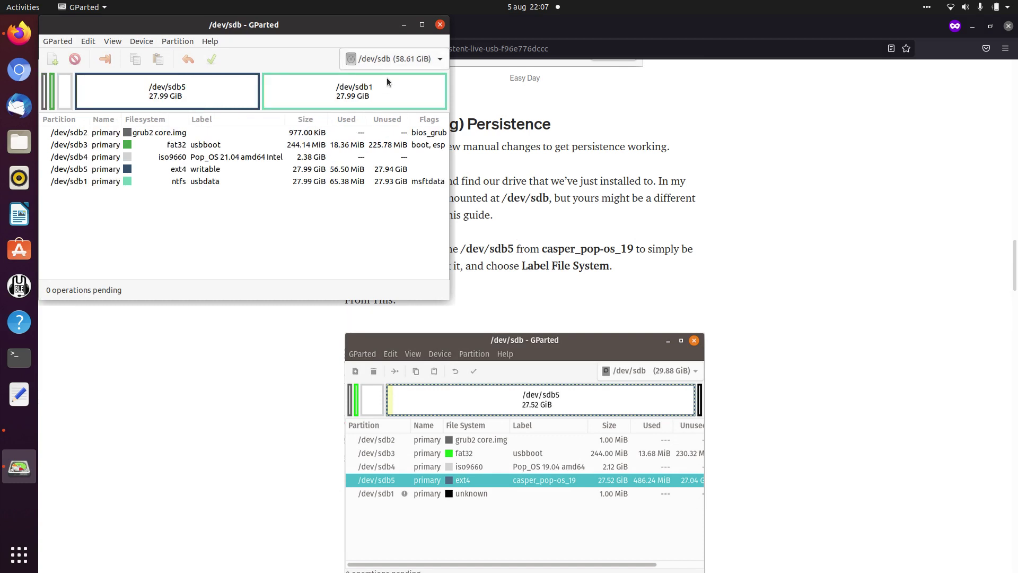
left_click(85, 168)
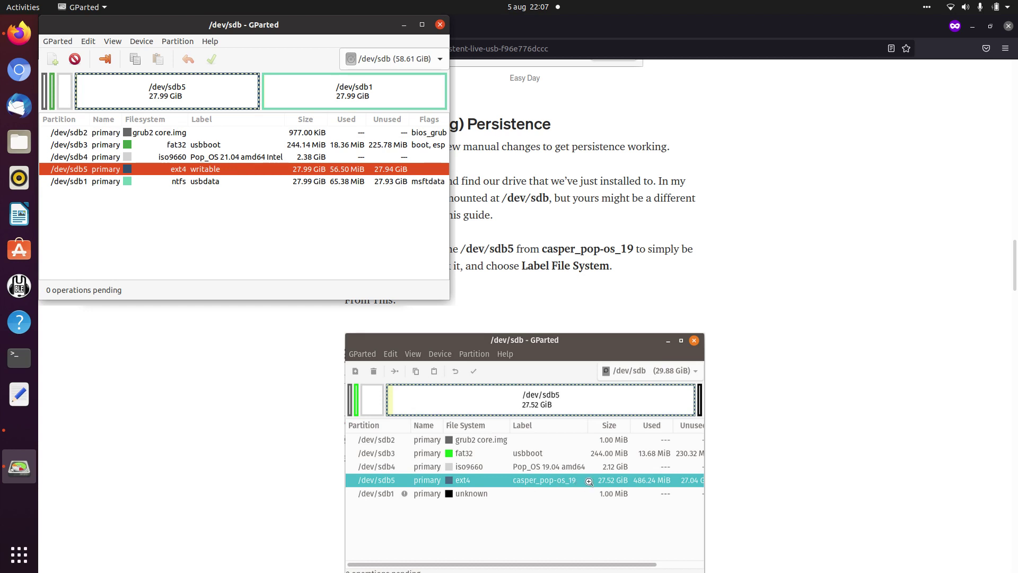
Step: Select the required label casper-rw in the Firefox guide
left_click(301, 400)
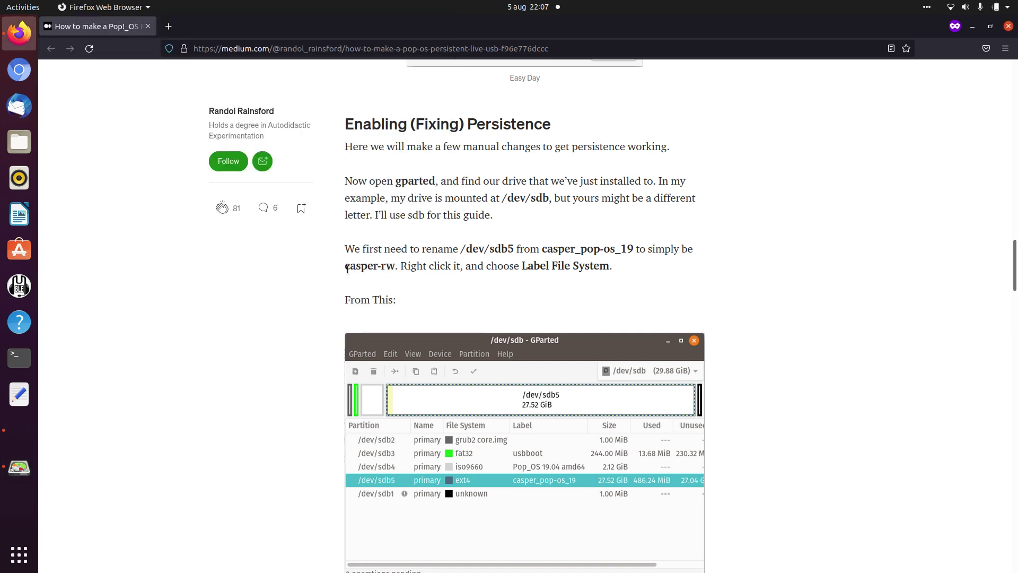
left_click_drag(346, 266, 394, 265)
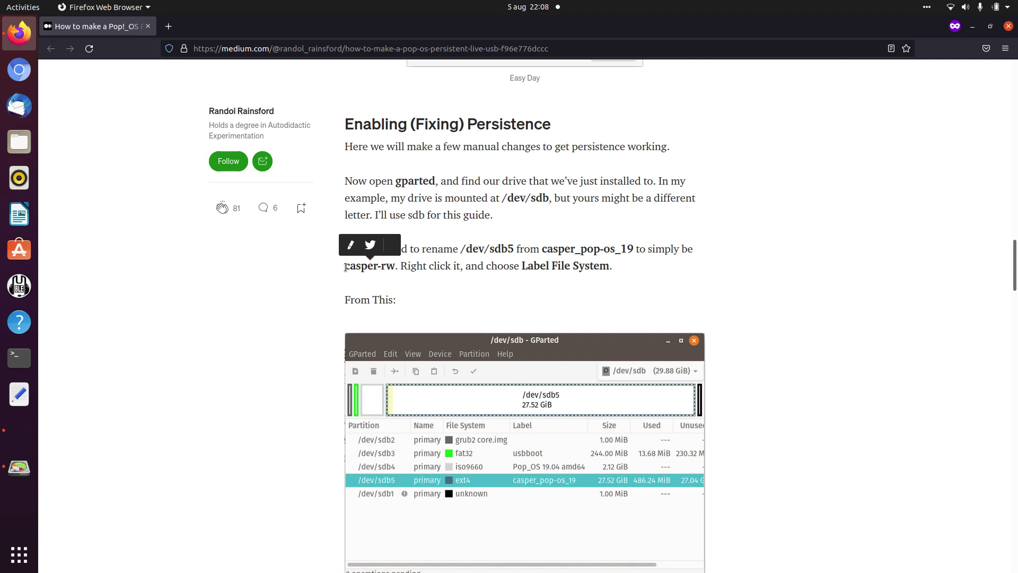
left_click_drag(345, 267, 392, 269)
key("ctrl+c")
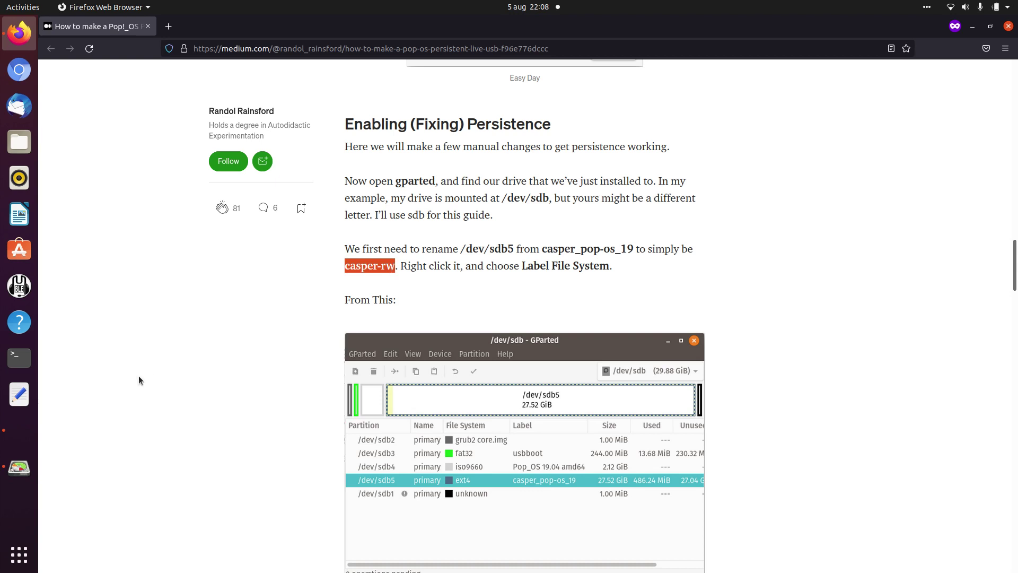
Step: Relabel /dev/sdb5 from writable to casper-rw and apply the operation to the drive
left_click(19, 467)
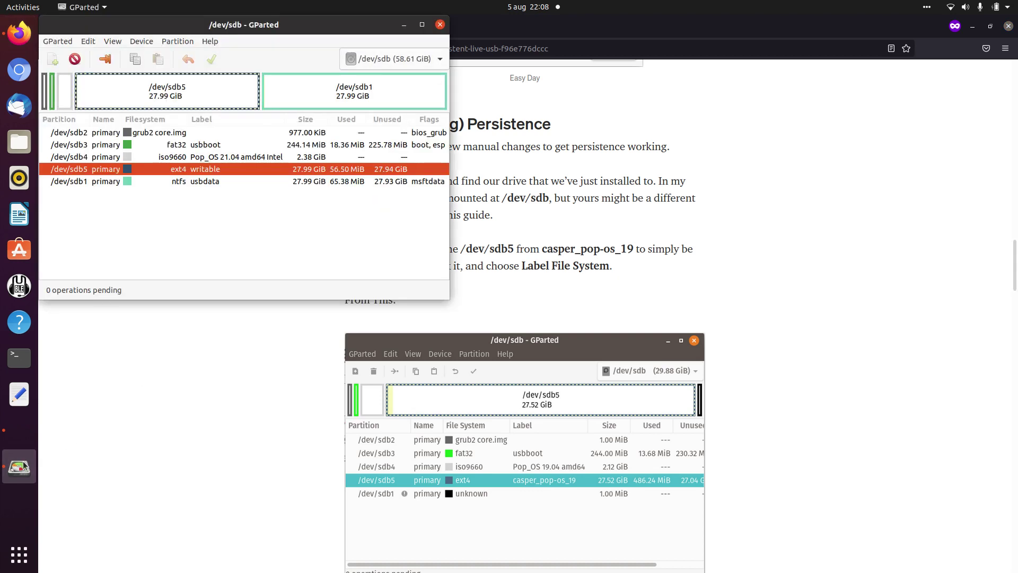
right_click(202, 169)
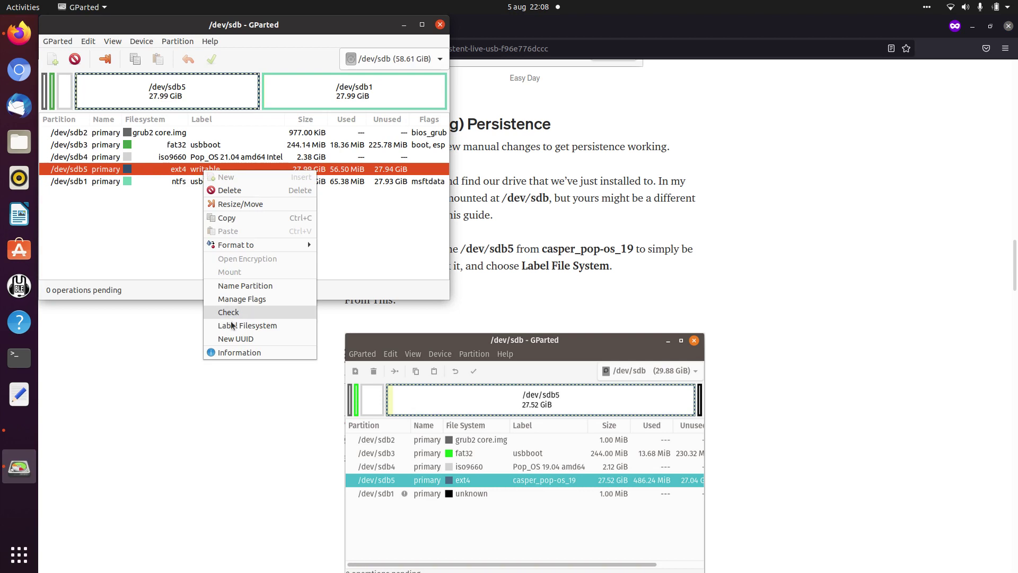
left_click(247, 326)
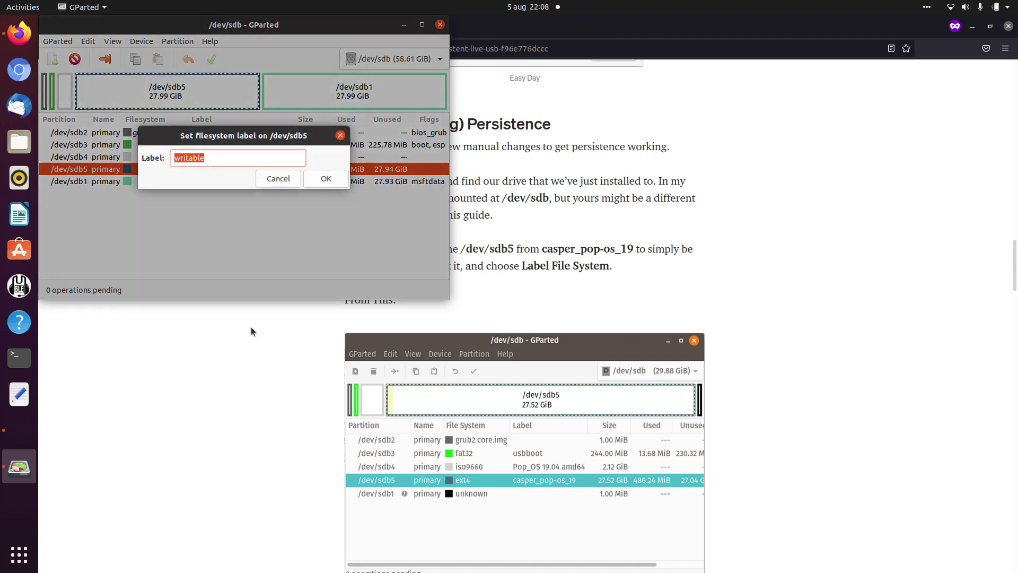
key("ctrl+v")
left_click(316, 180)
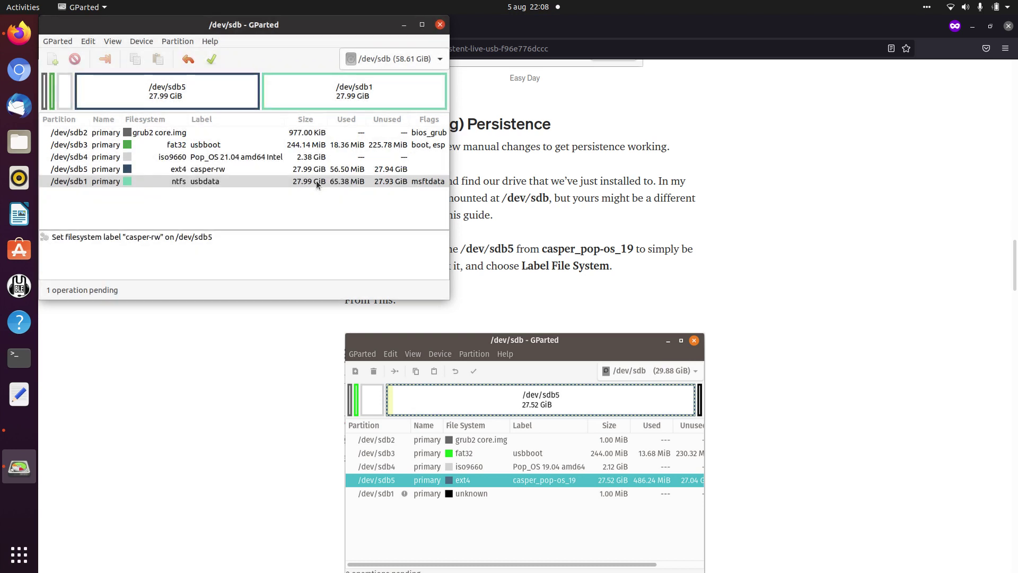
left_click(212, 59)
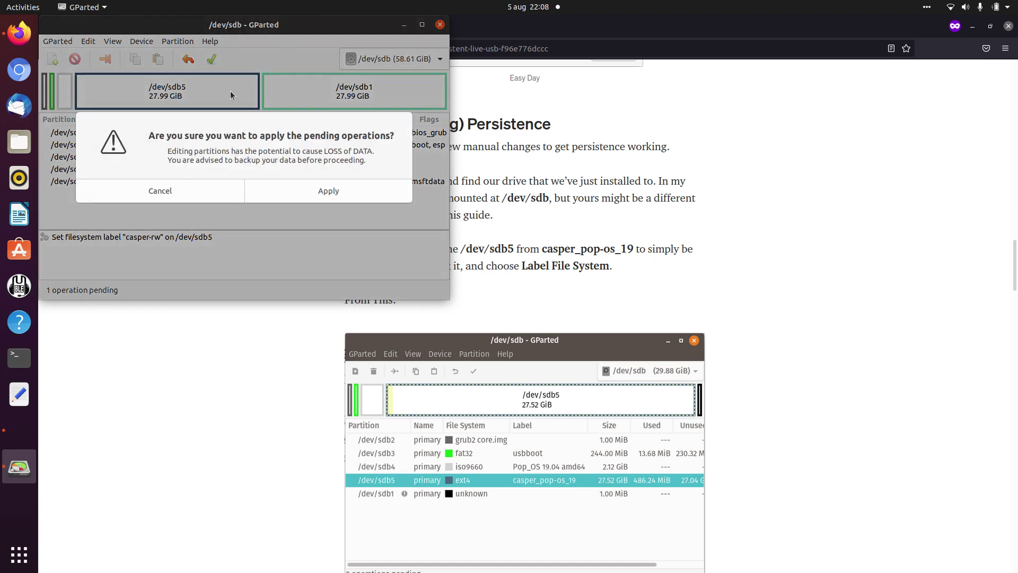
left_click(332, 192)
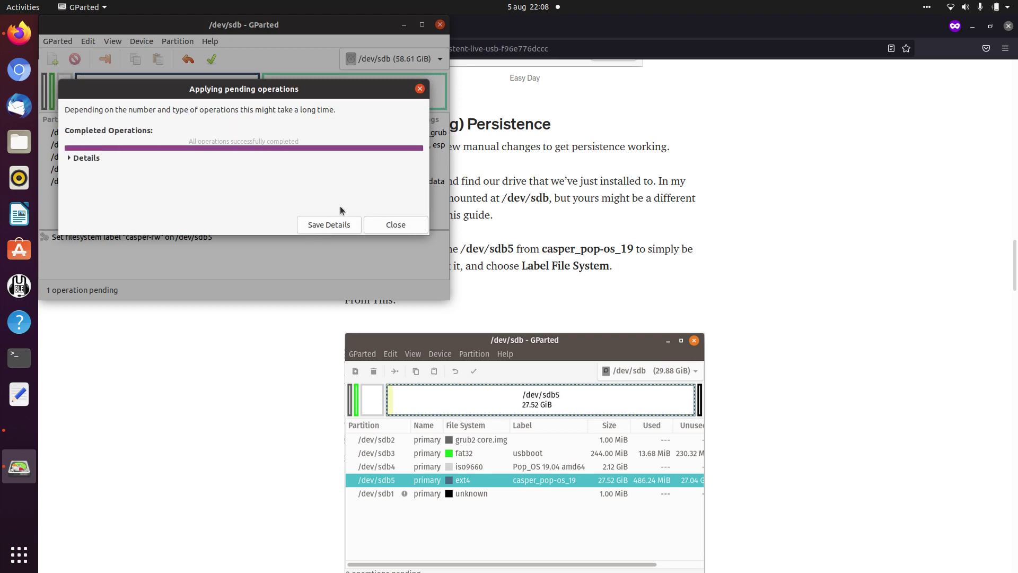
left_click(392, 226)
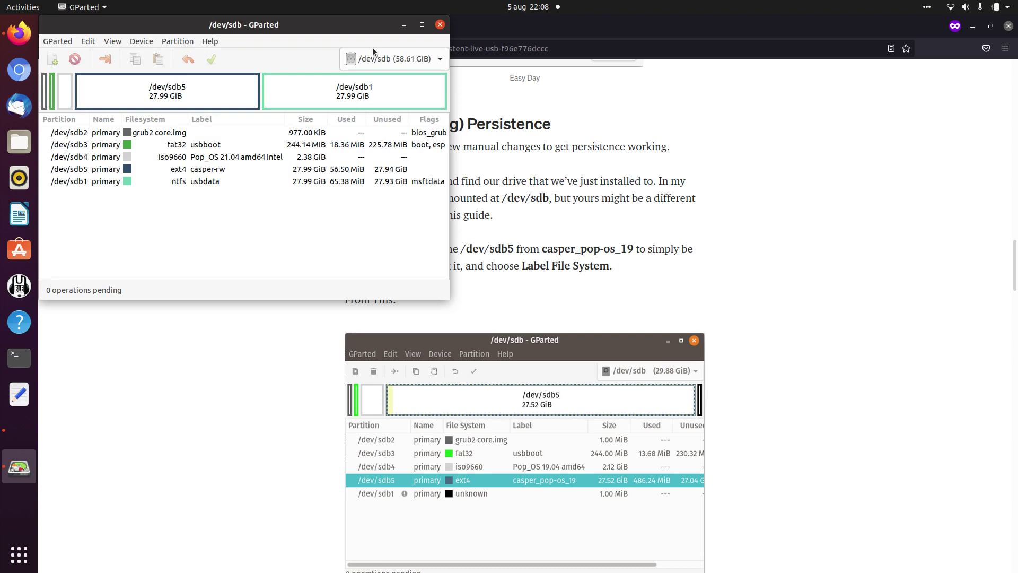
Step: Close GParted and scroll the guide to the /dev/sdb3 mount commands and menuentry example
left_click(440, 25)
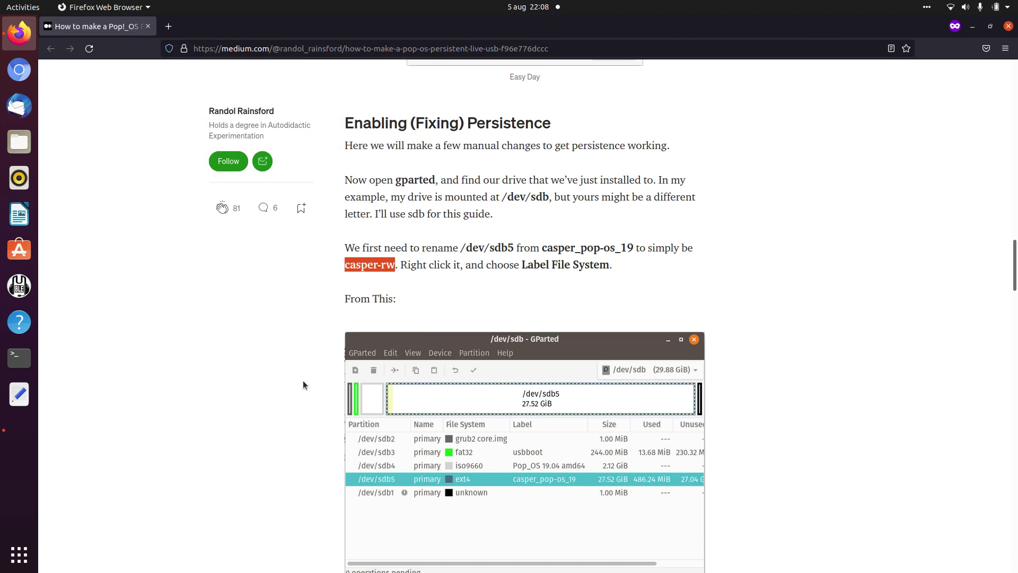
scroll(304, 380, "down", 8)
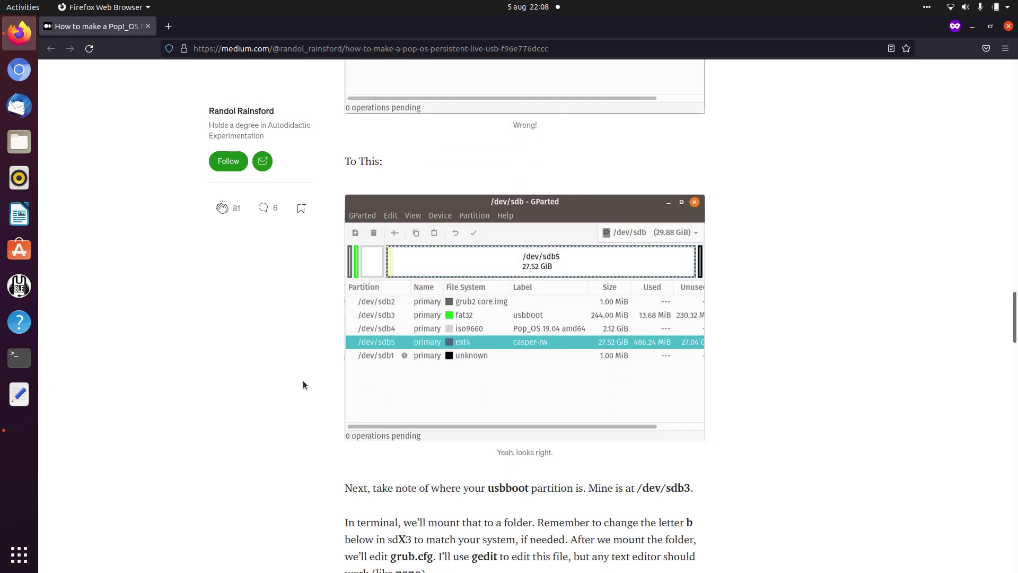
scroll(303, 381, "down", 5)
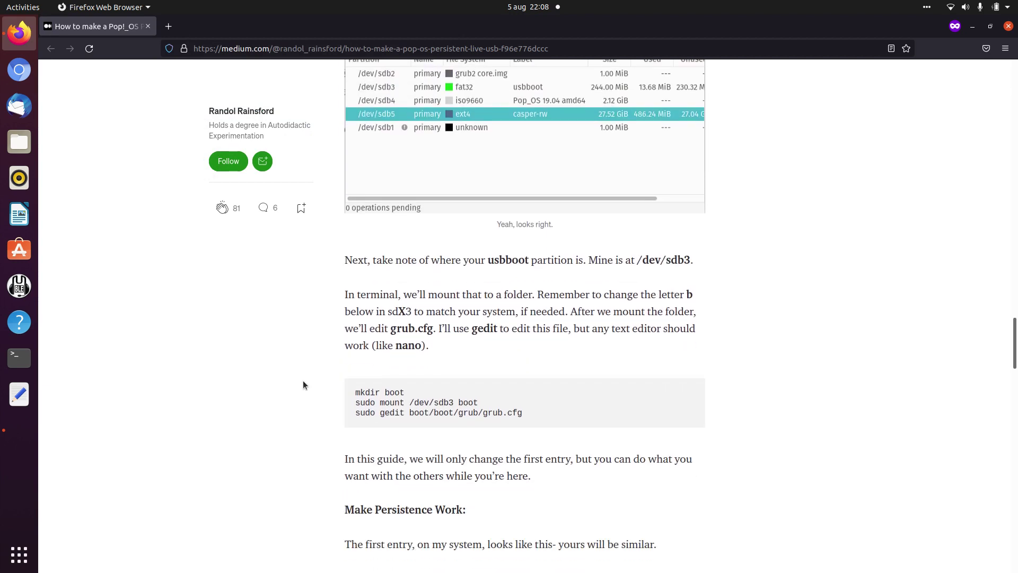
scroll(304, 381, "down", 2)
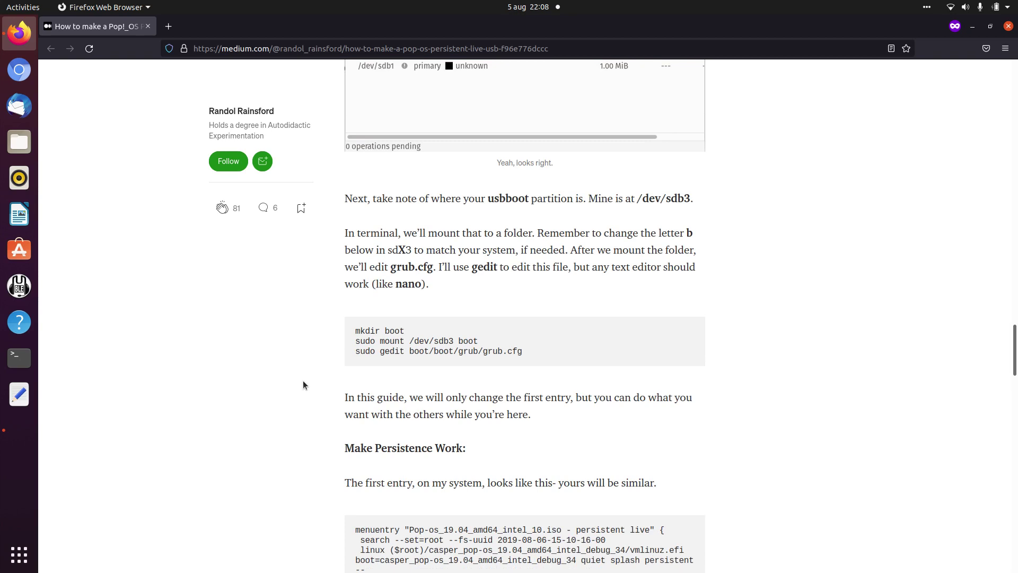
scroll(304, 381, "up", 4)
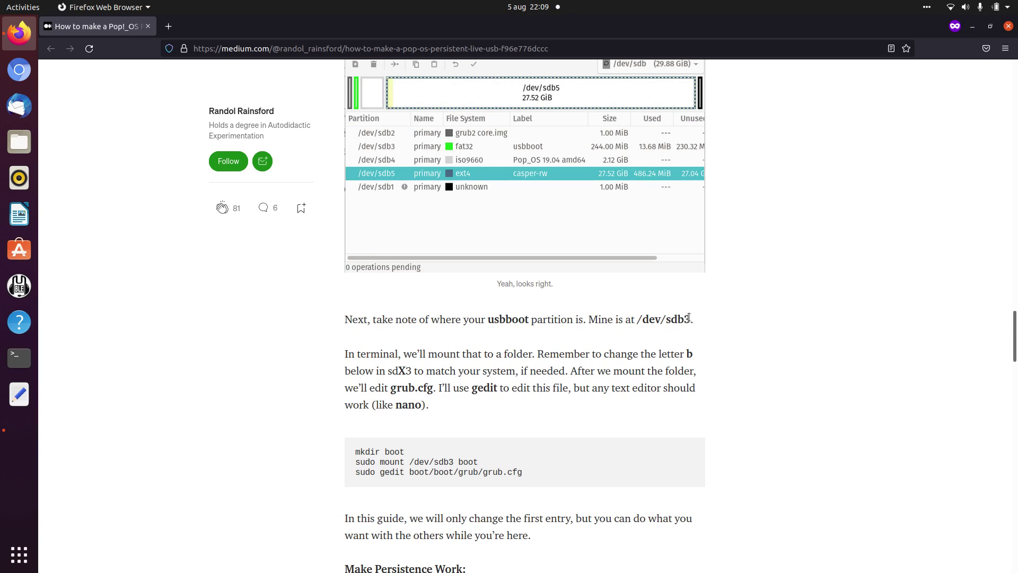
left_click_drag(691, 317, 683, 318)
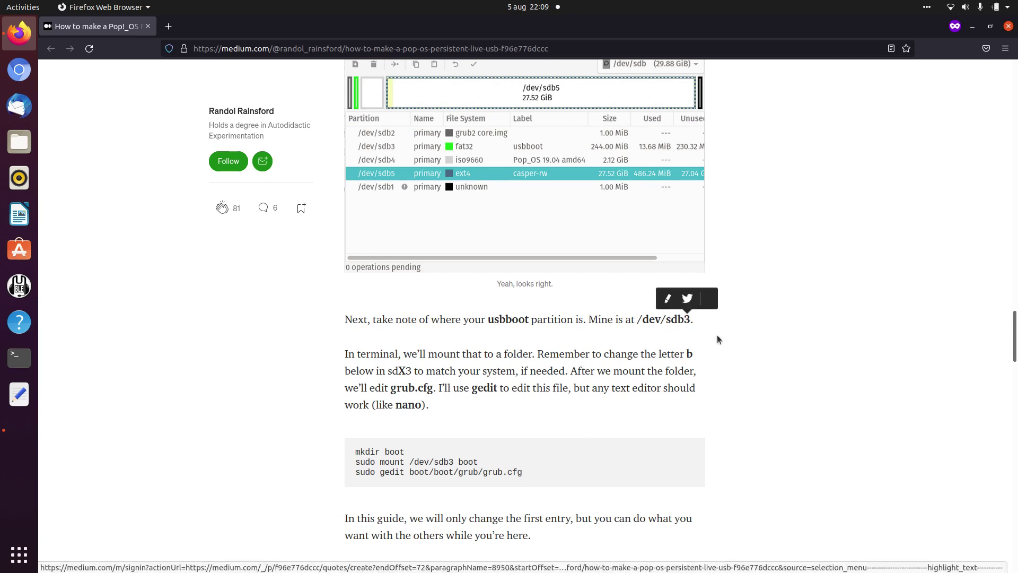
left_click(739, 341)
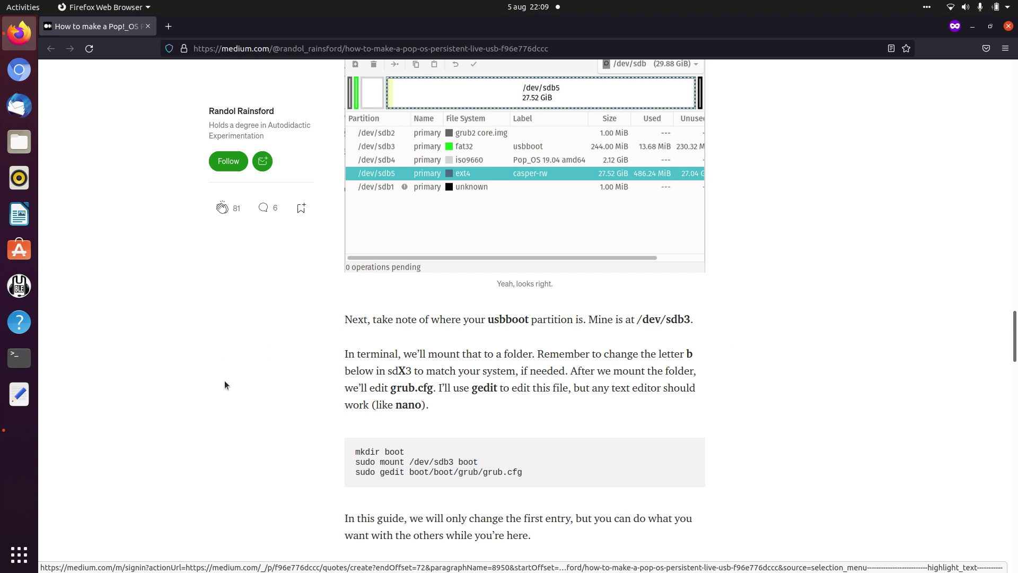
scroll(243, 421, "down", 4)
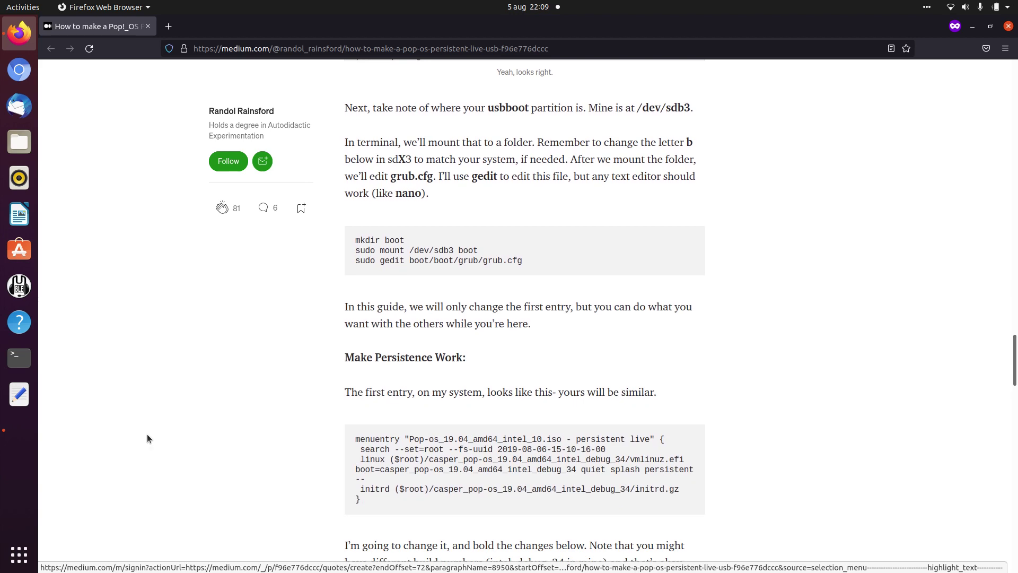
Step: In Terminal, list the home folder with ls -l and locate the boot folder
left_click(20, 359)
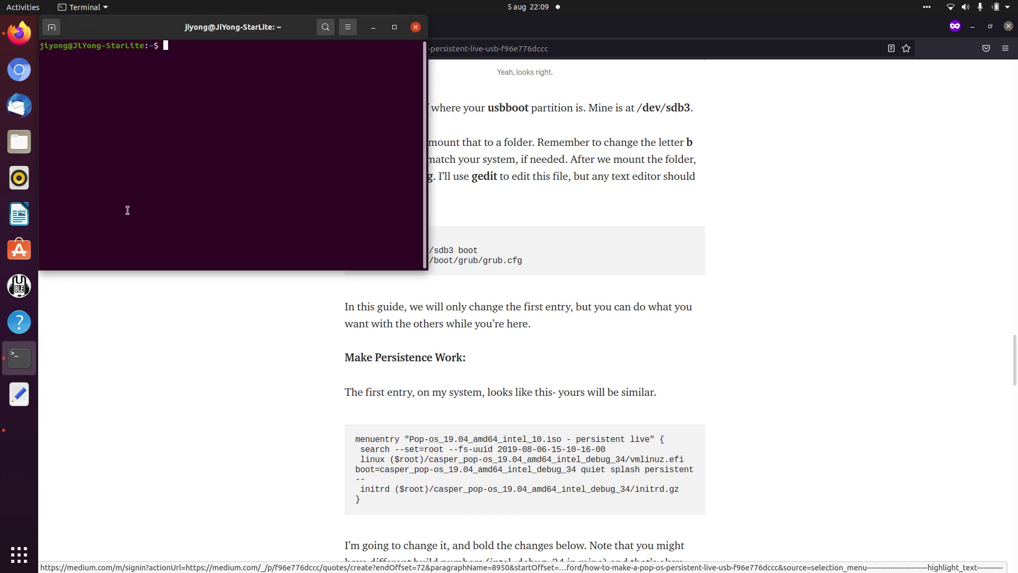
left_click(189, 315)
scroll(190, 316, "up", 2)
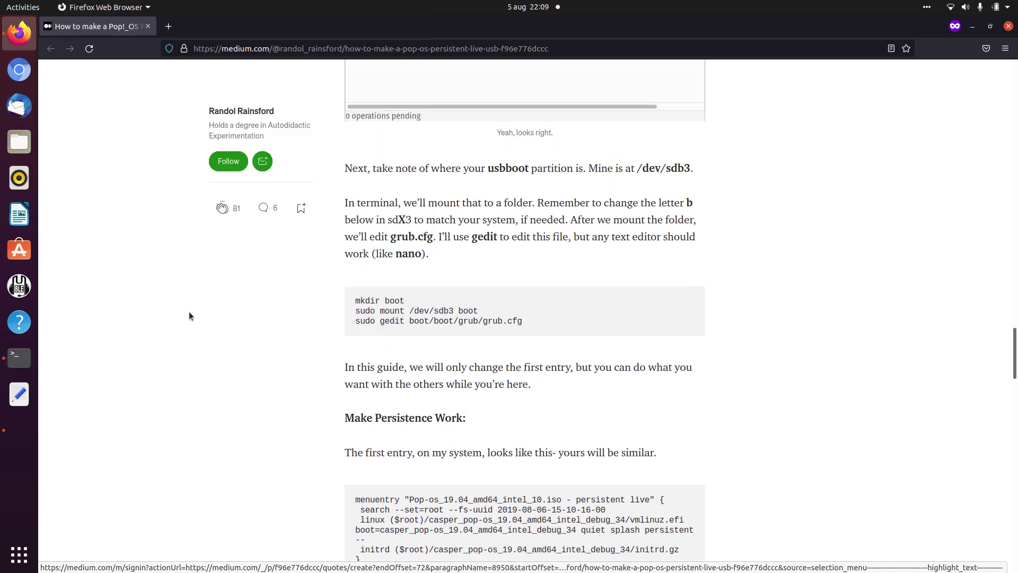
left_click(29, 364)
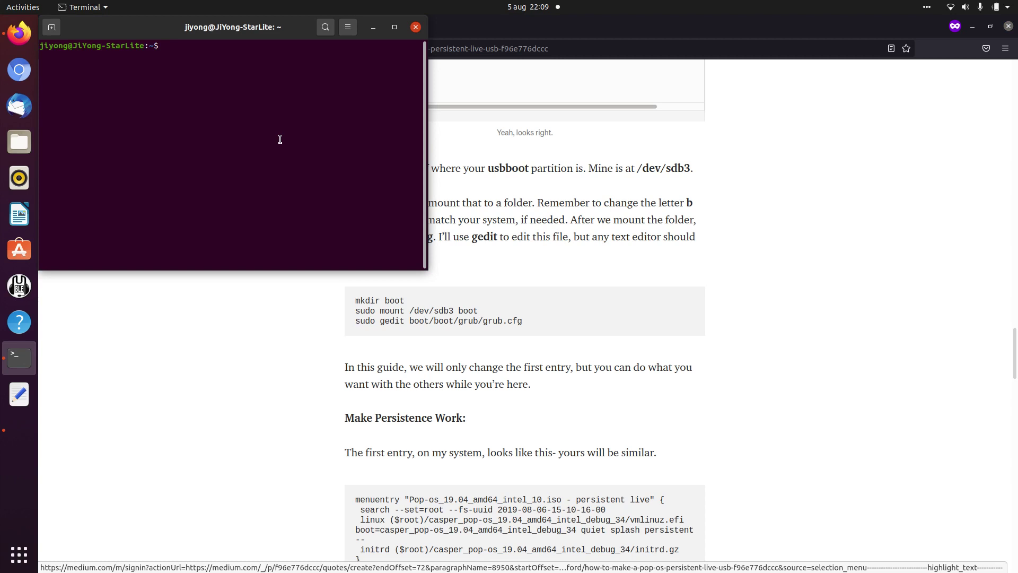
type("ls -l")
key("Return")
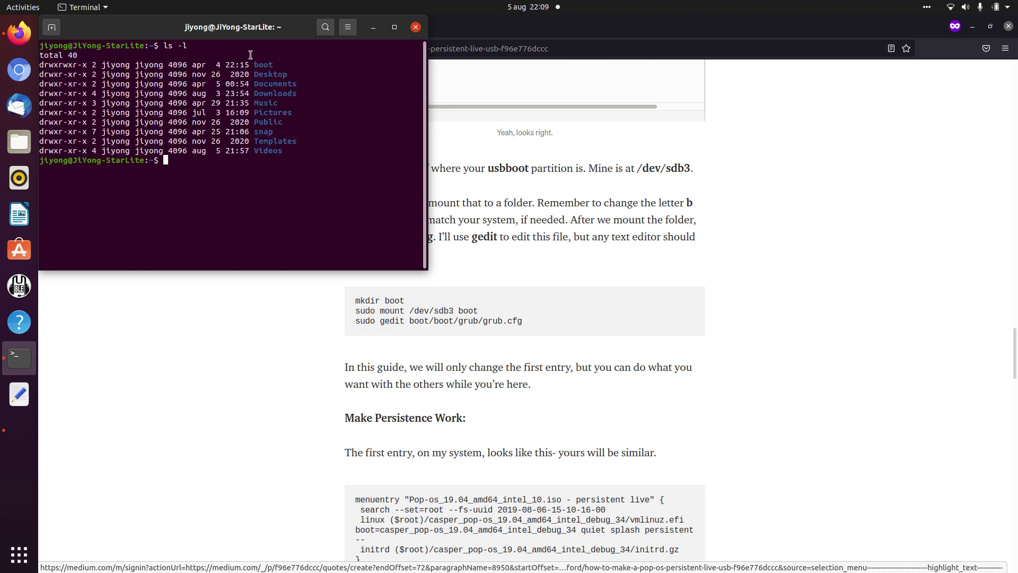
left_click_drag(273, 64, 253, 64)
left_click(250, 193)
Step: Mount /dev/sdb3 on boot with sudo and open boot/boot/grub/grub.cfg in gedit as root
type("sudo mount /dev/sdb3 boot")
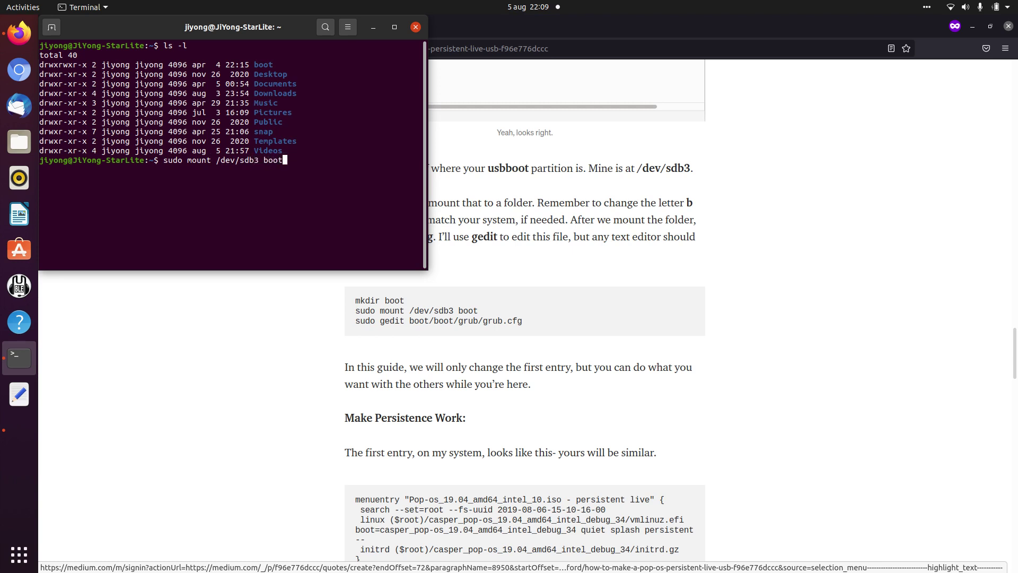
key("Return")
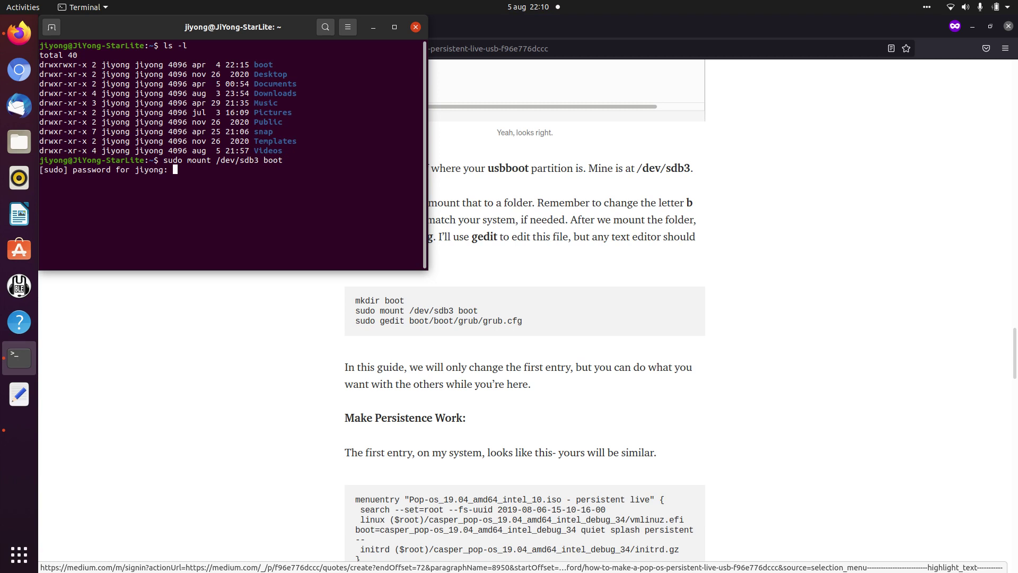
key("Return")
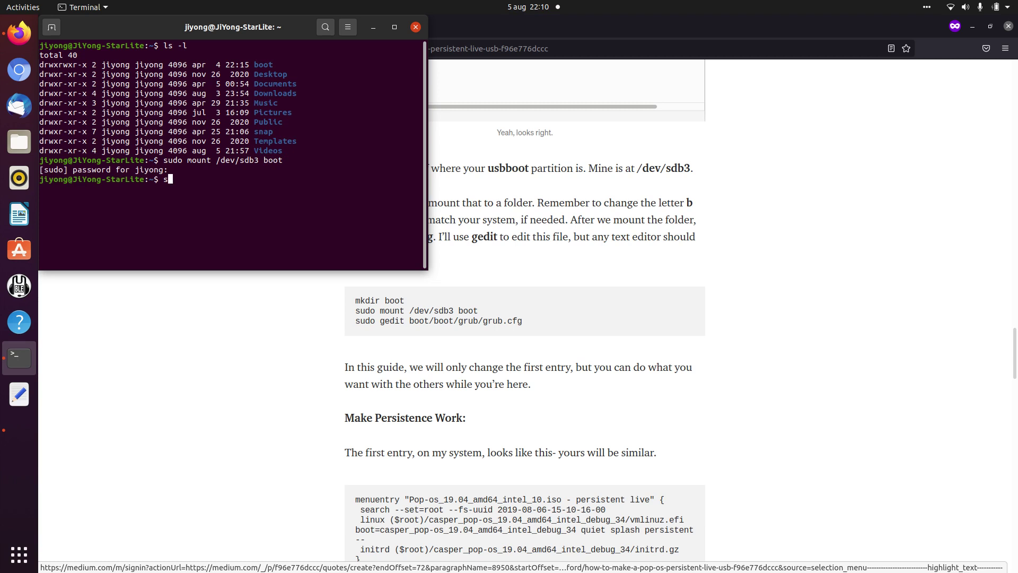
type("sudo gedit boot/boot/")
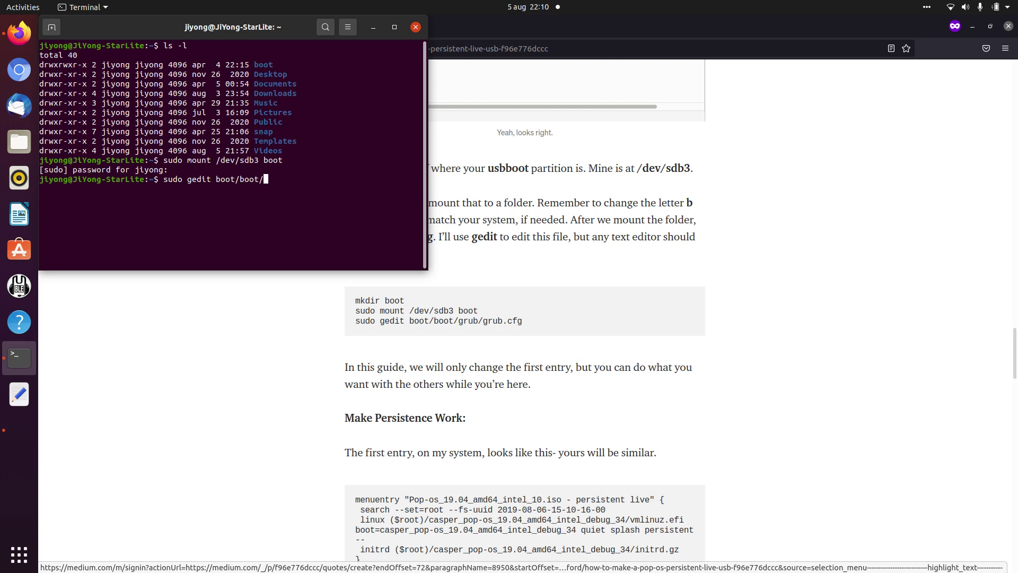
type("grub/grub.cfg")
key("Return")
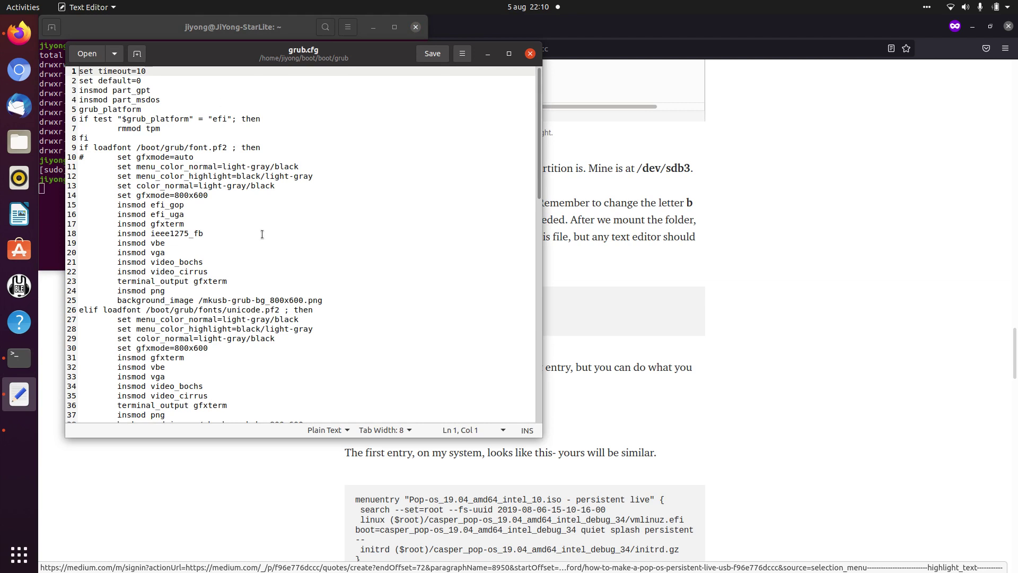
Step: Find grub.cfg's first Pop-os_21.04 persistent live menuentry at line 41 and its kernel line
scroll(291, 303, "down", 5)
scroll(291, 303, "down", 1)
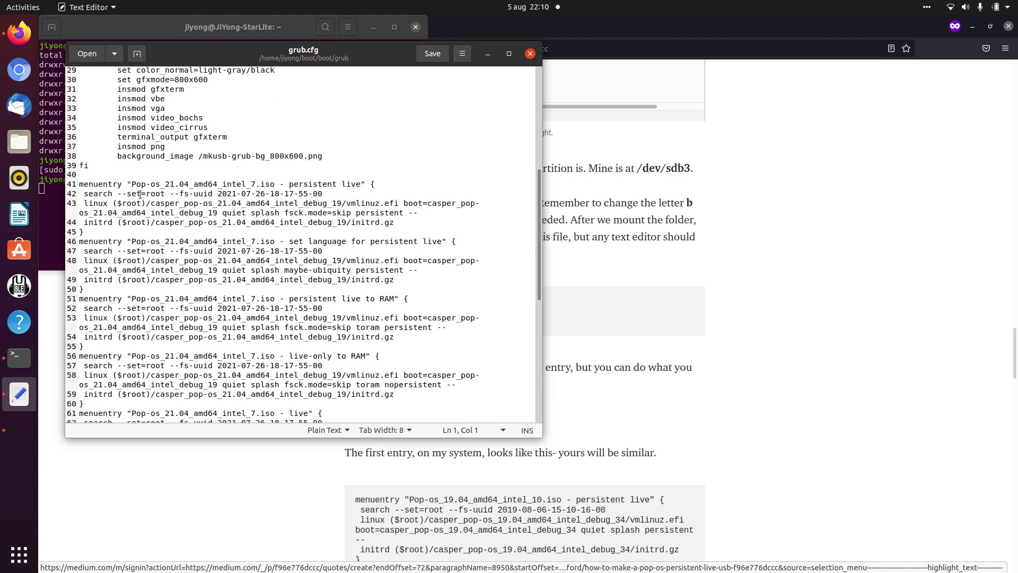
left_click(91, 184)
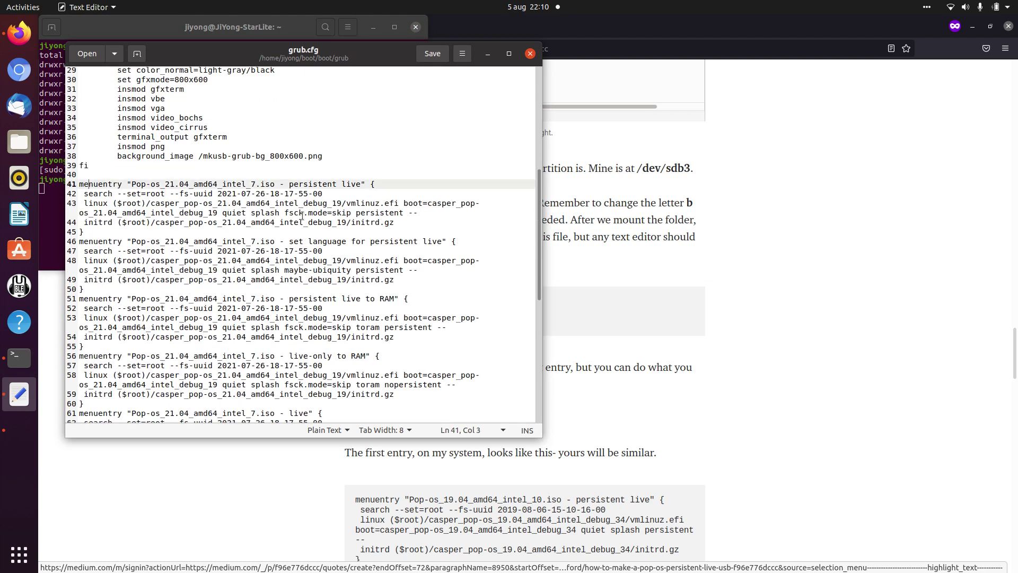
left_click_drag(289, 184, 363, 184)
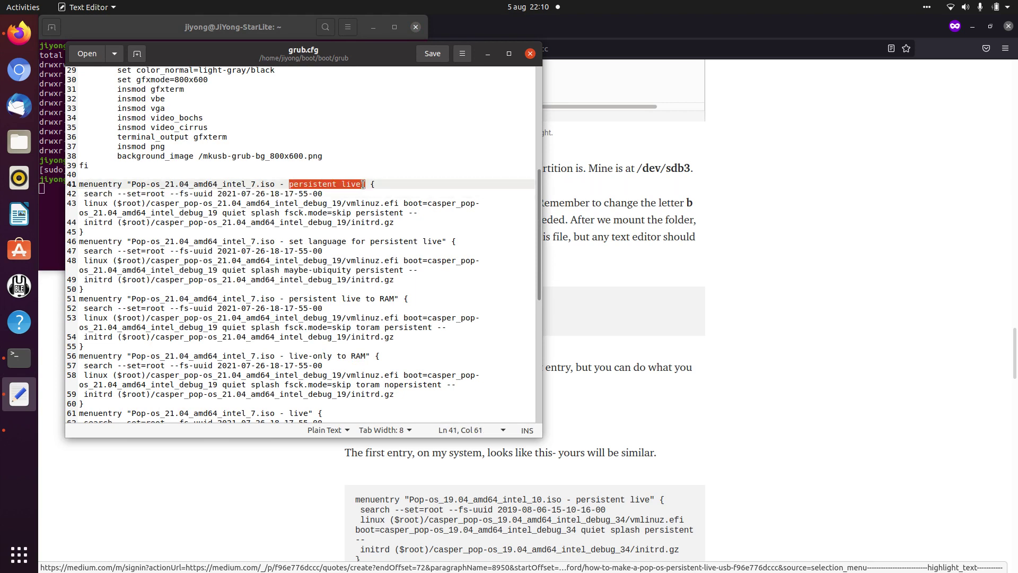
left_click(355, 204)
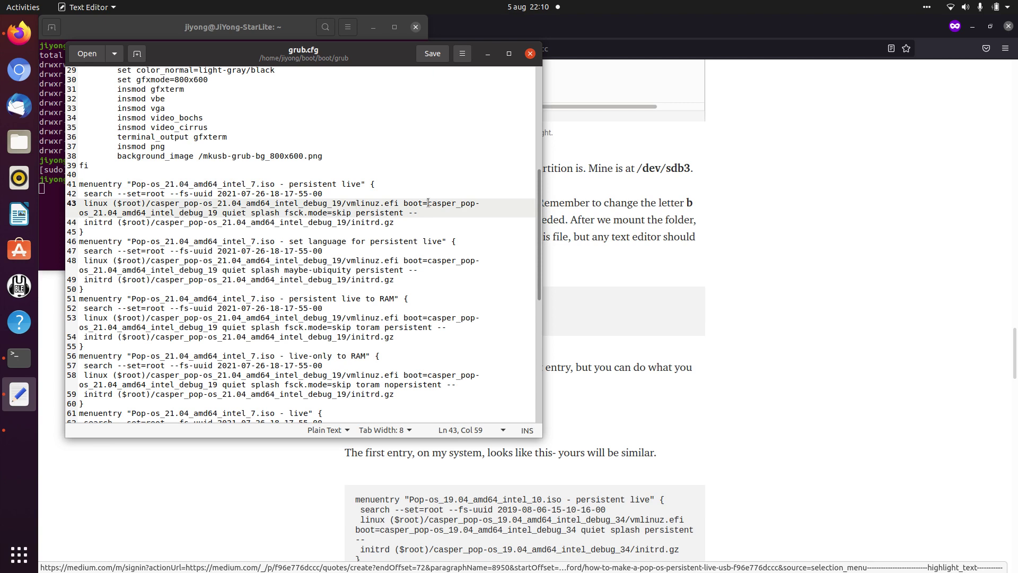
left_click(757, 354)
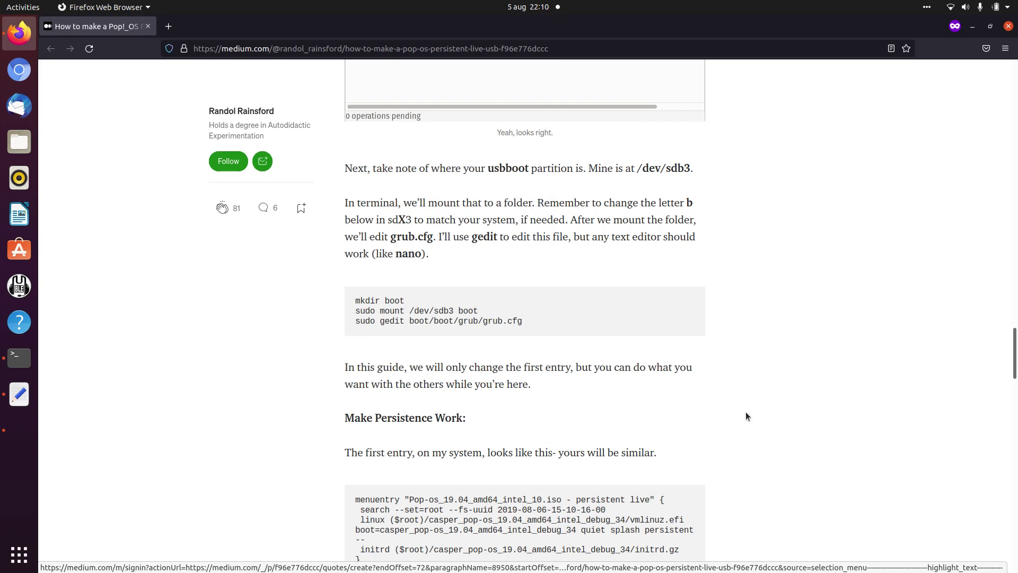
Step: Review the guide's rewritten menuentry example, then return to grub.cfg in gedit
scroll(746, 414, "down", 4)
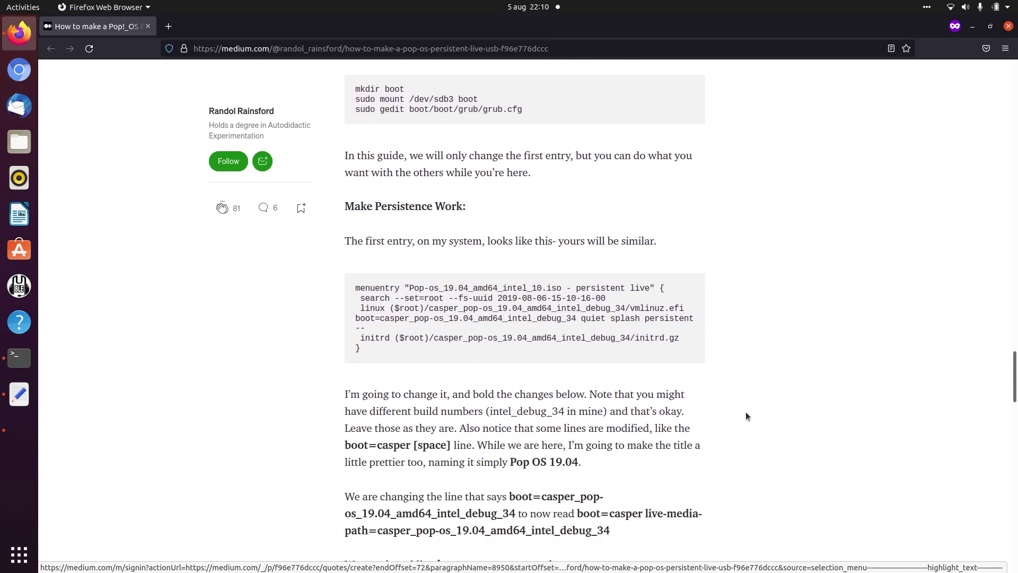
scroll(746, 414, "down", 1)
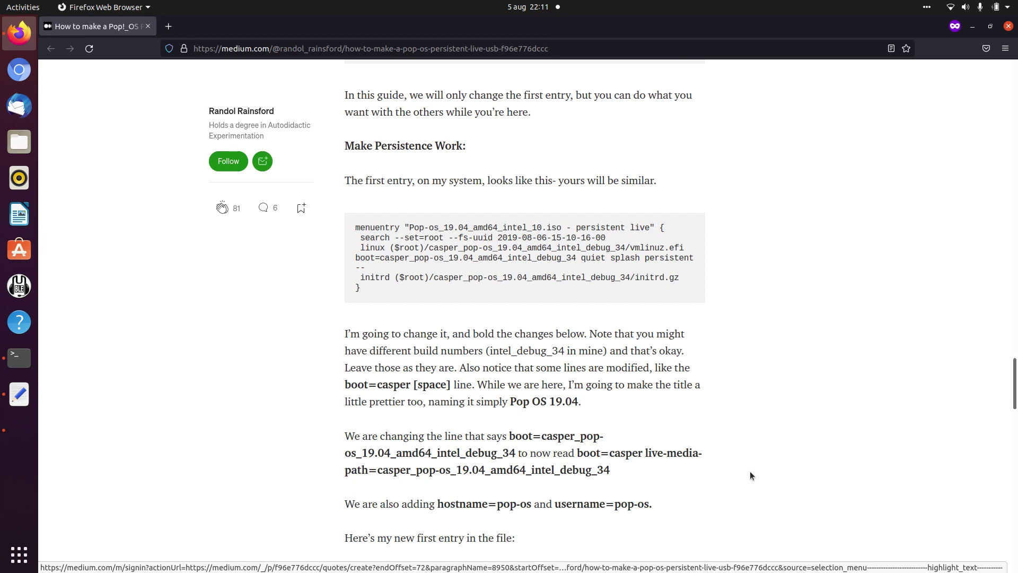
scroll(771, 478, "down", 4)
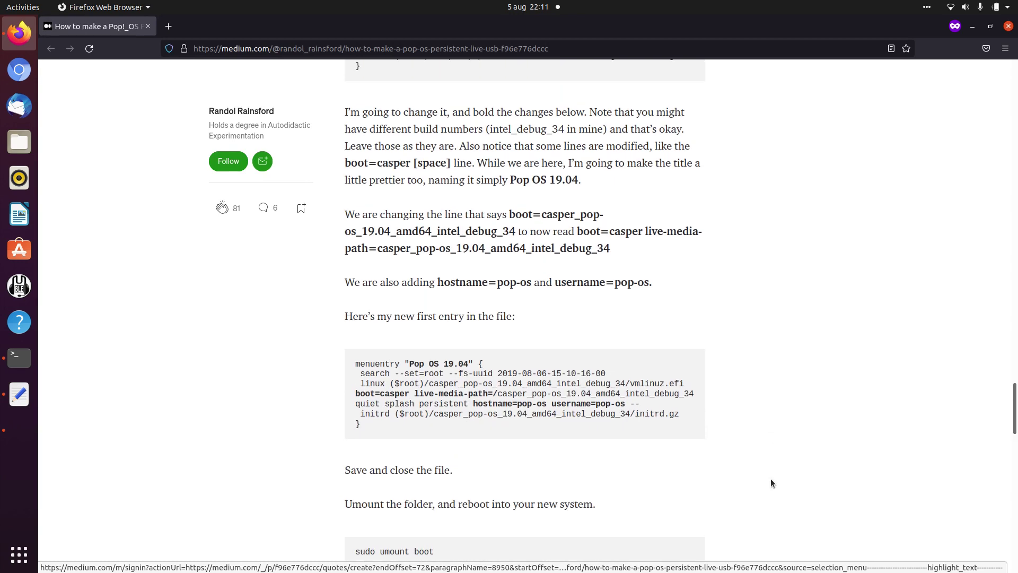
scroll(771, 483, "up", 2)
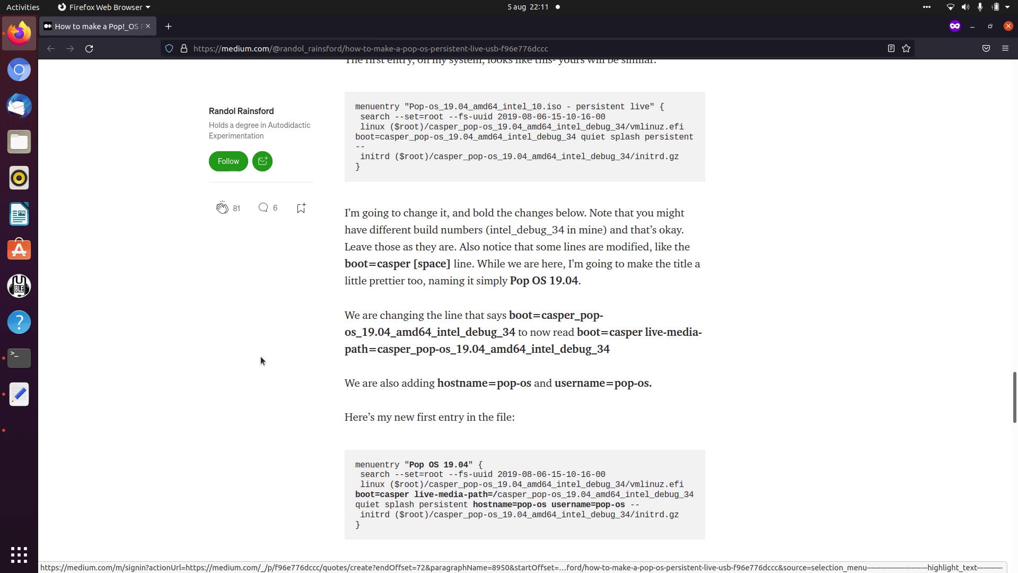
left_click(19, 400)
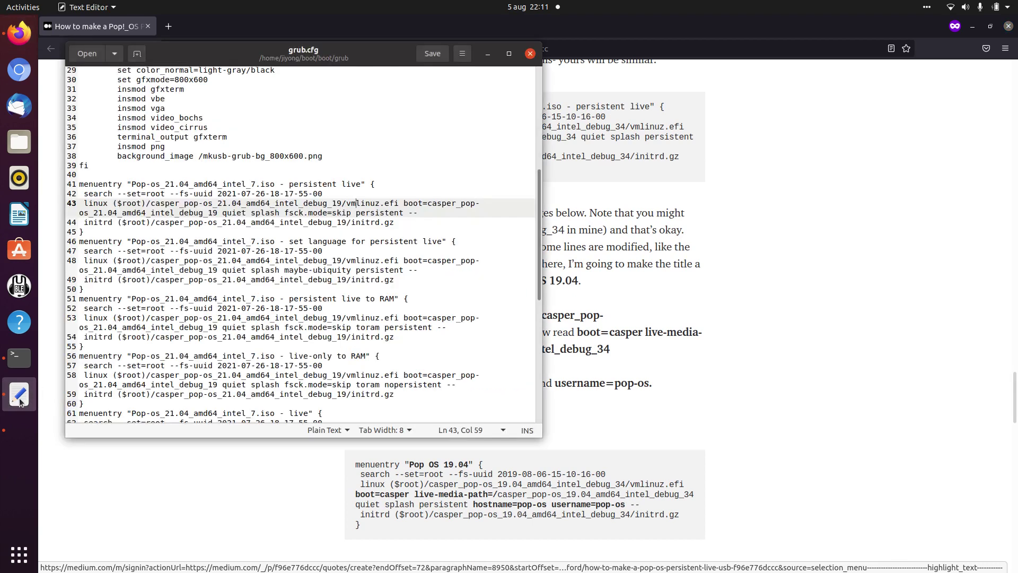
Step: Insert live-media-path=/casper after boot=casper on line 43 and check the resulting path
left_click(457, 203)
type("live-media")
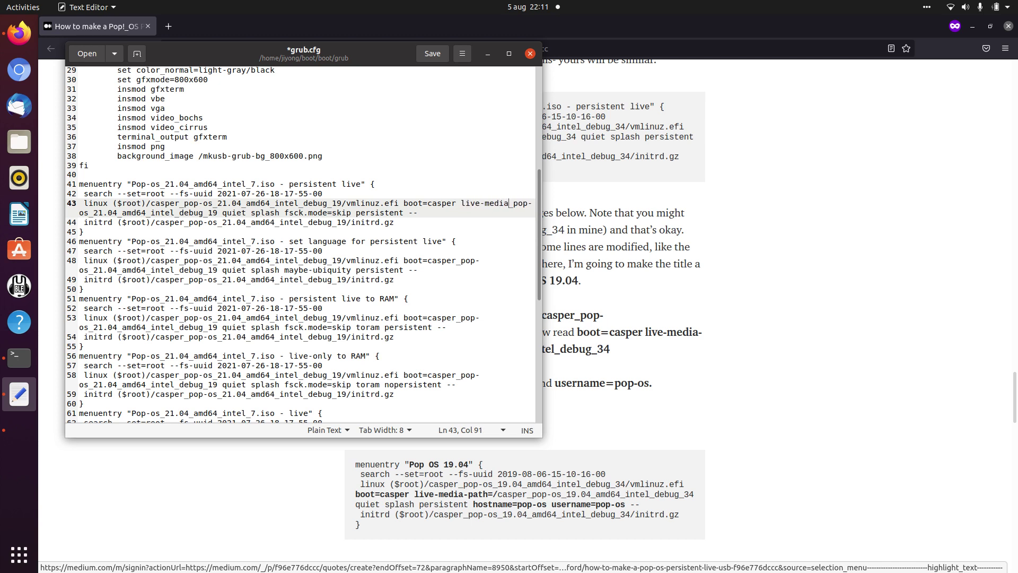
type("-")
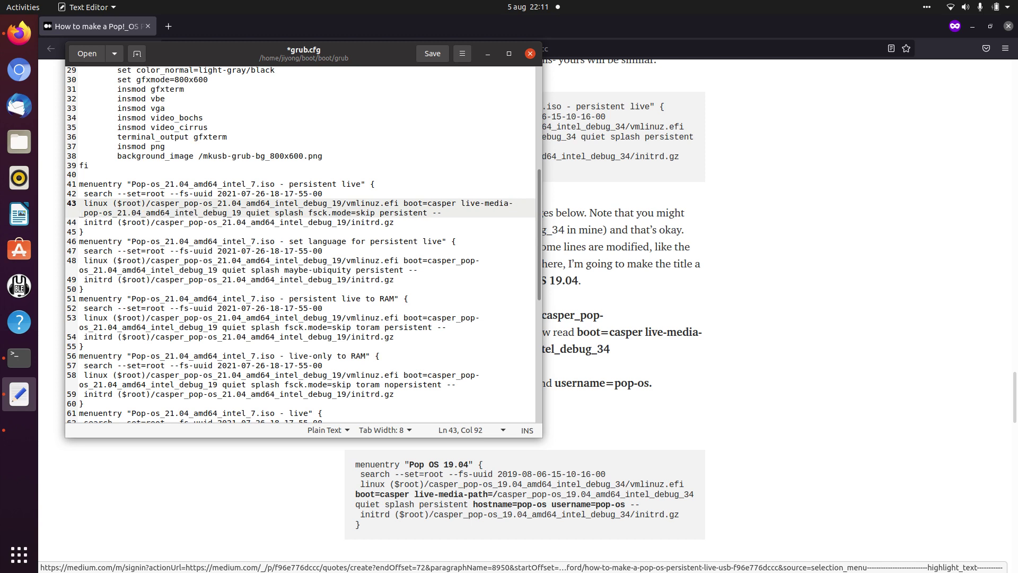
type("path")
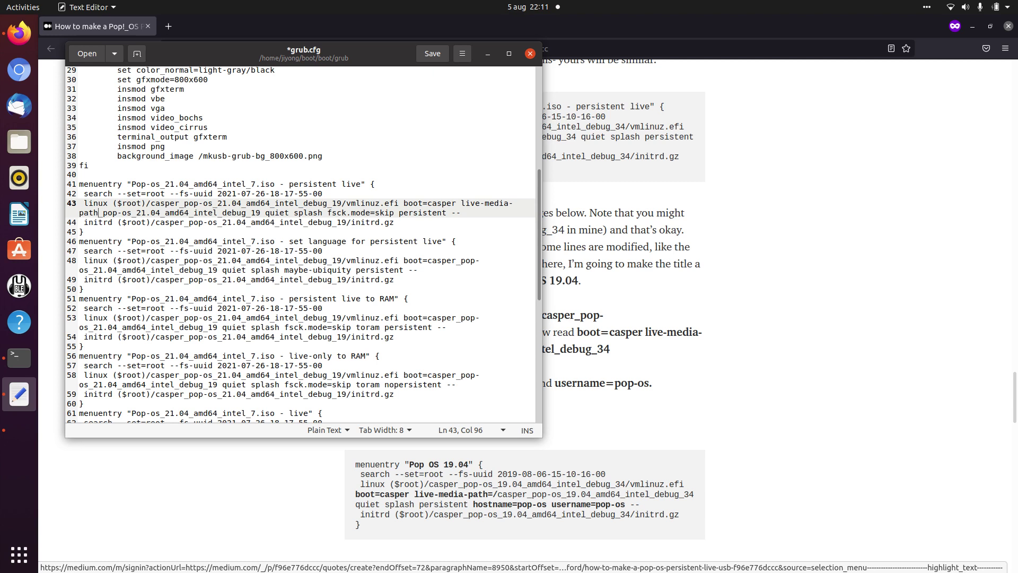
type("=")
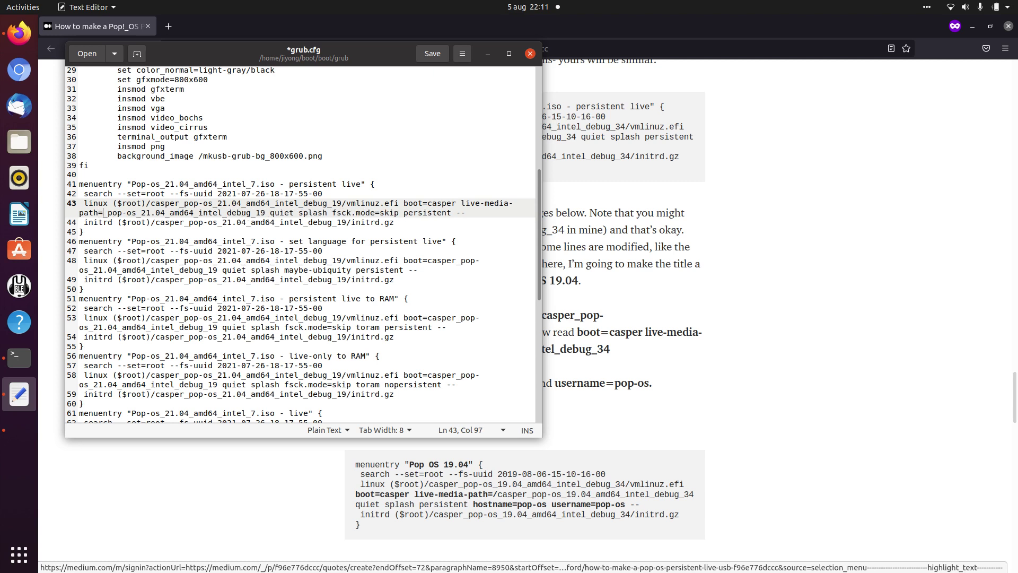
type("/casper")
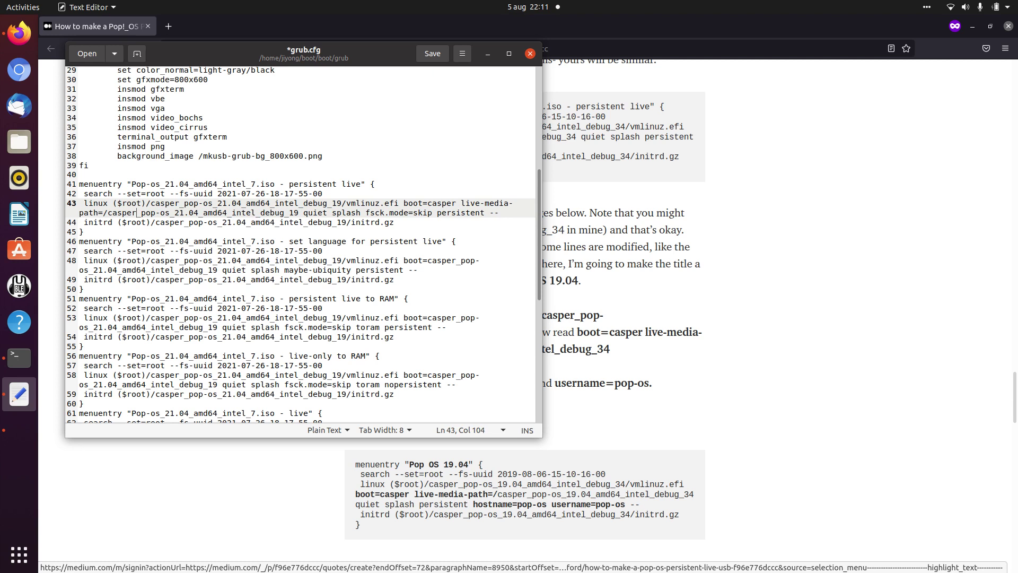
left_click(112, 213)
left_click(126, 213)
left_click(296, 213)
left_click(123, 213)
left_click(285, 213)
Step: Add hostname=pop-os username=pop-os after persistent on line 43 and save grub.cfg
left_click(466, 213)
type("hostname")
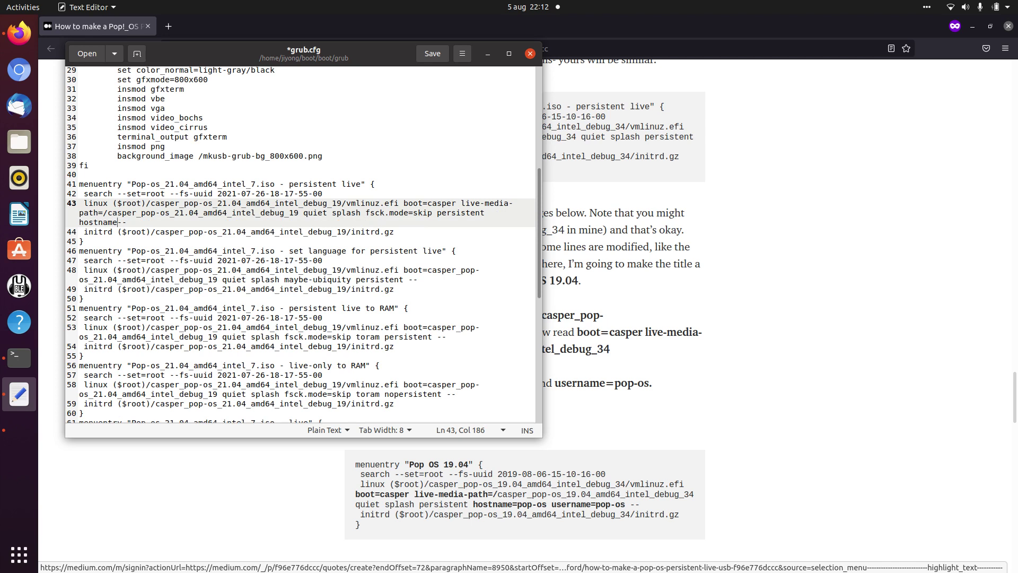
type("=pop-os username=pop-os")
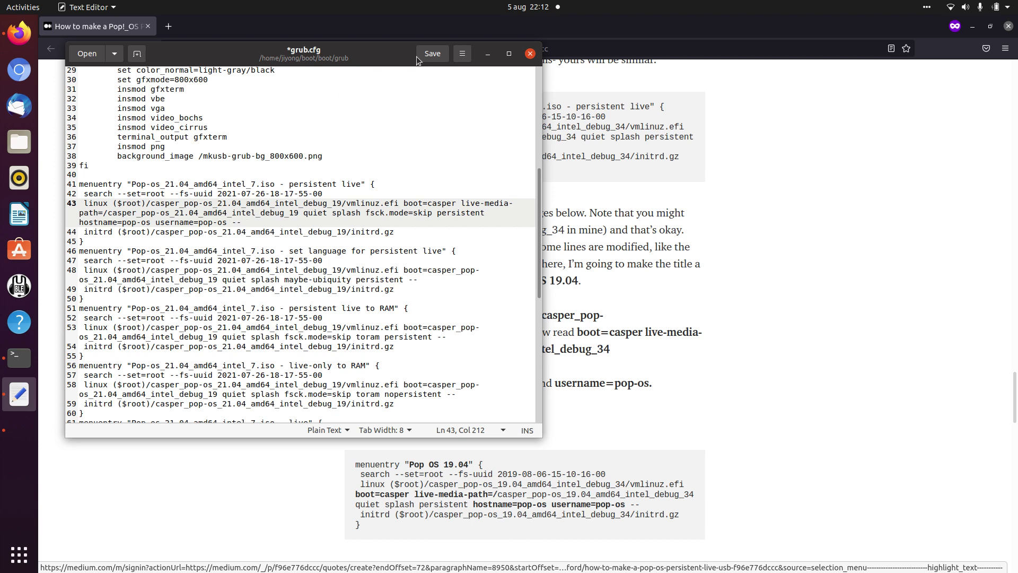
left_click(431, 55)
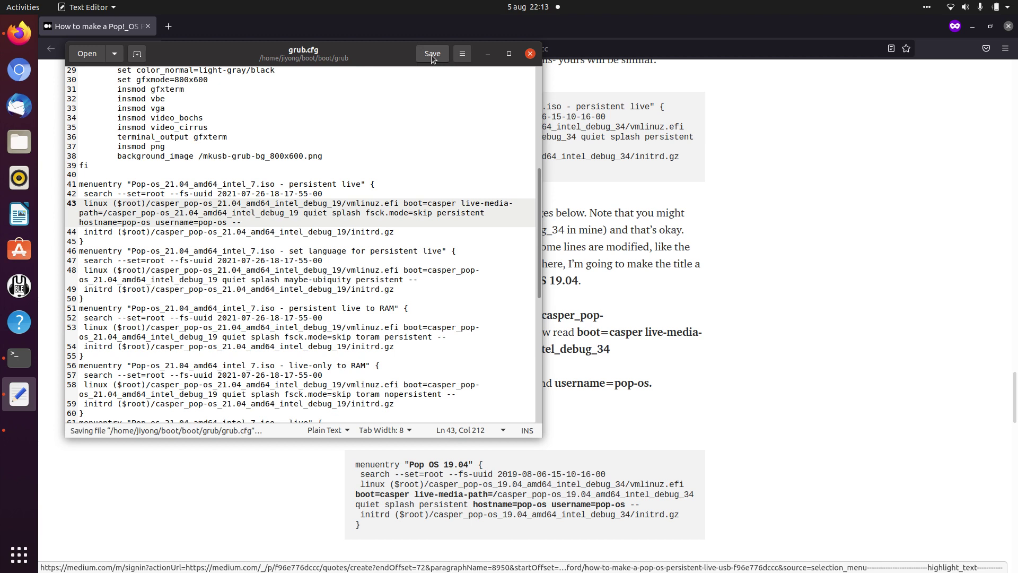
Step: Close gedit and scroll the guide down toward the sudo umount boot step
left_click(530, 54)
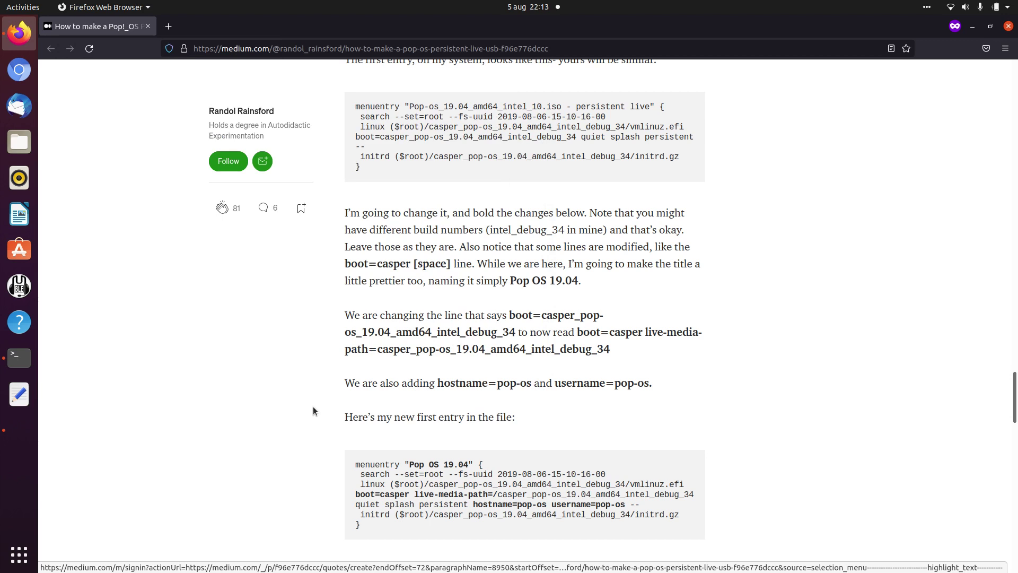
scroll(313, 406, "down", 2)
scroll(312, 406, "down", 4)
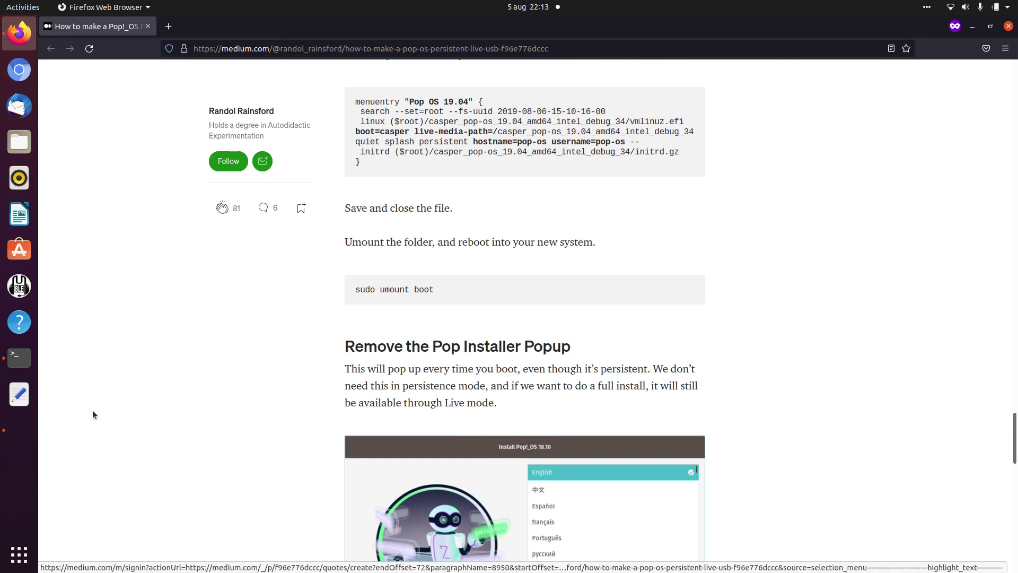
Step: Unmount the USB boot partition with 'sudo umount boot' in the terminal
left_click(25, 360)
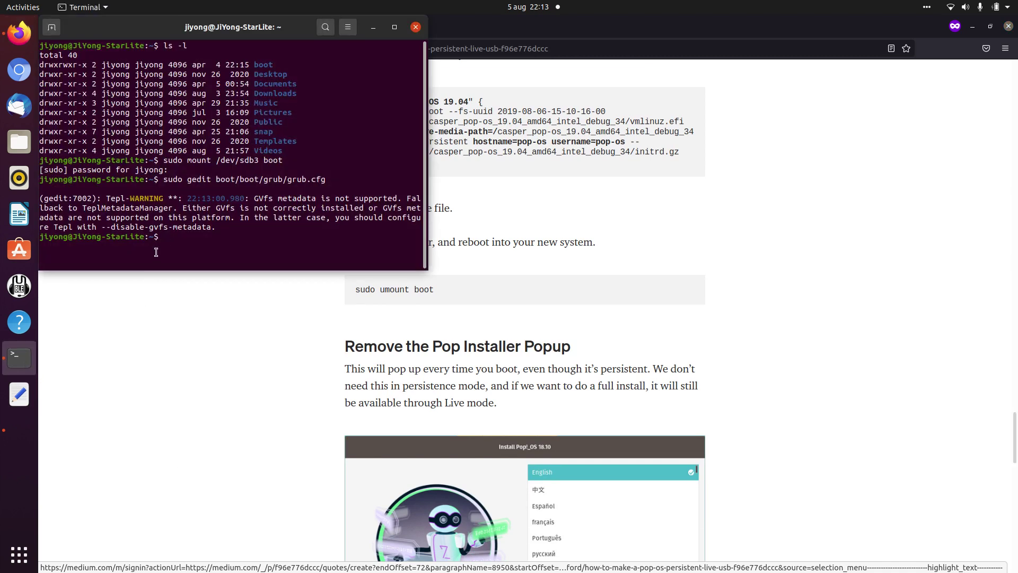
type("sudo umount boot")
key("Return")
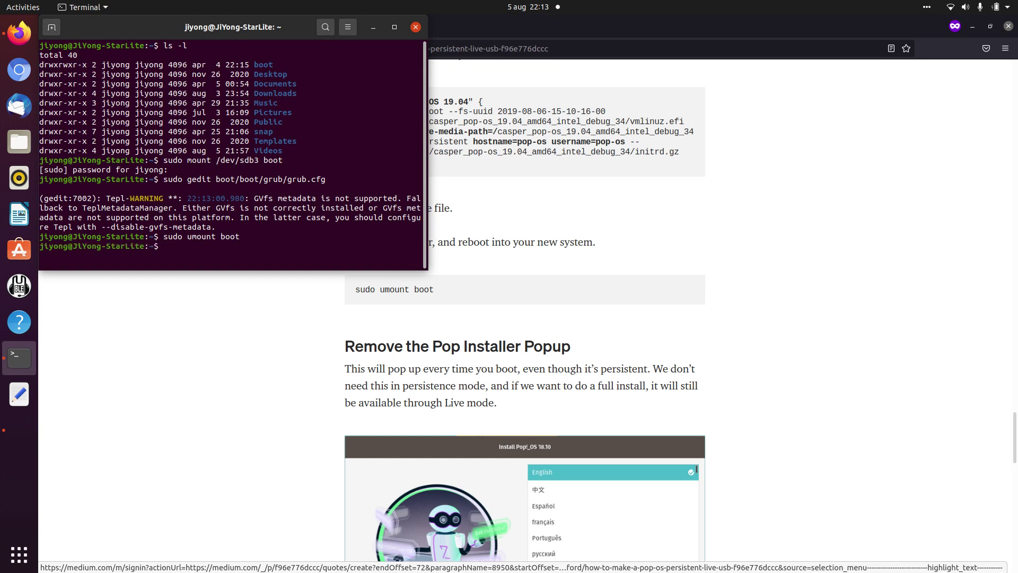